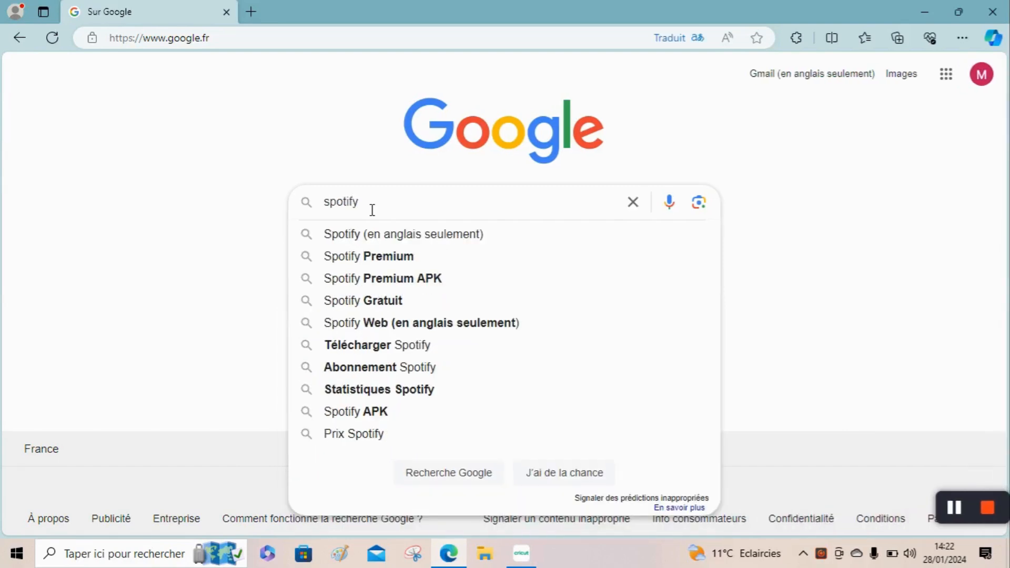
Step: Search Google for "spotify" and go through the Spotify login page to the account sign-up form
{"action": "key", "text": "Return"}
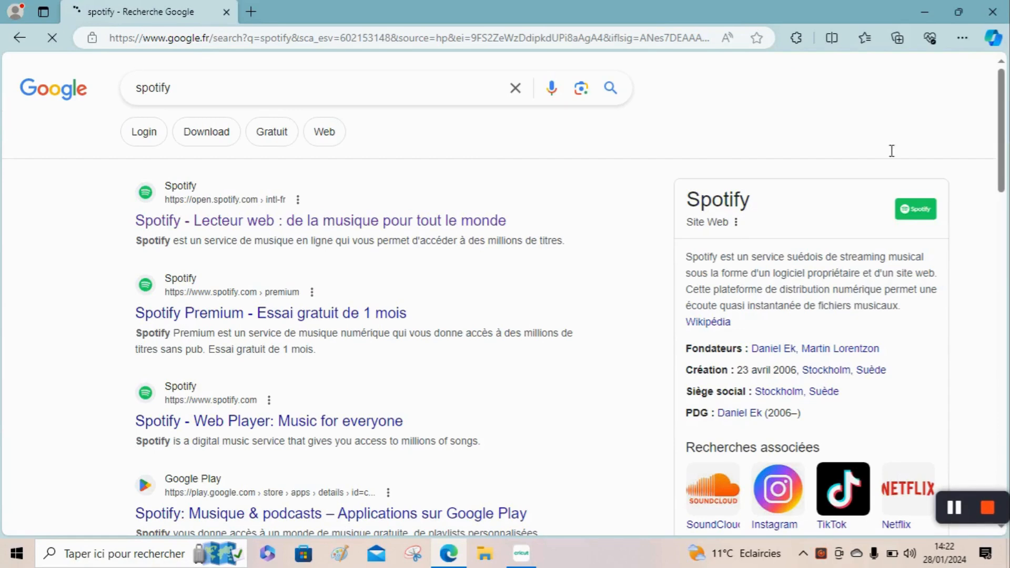
{"action": "left_click_drag", "start_coordinate": [1008, 135], "coordinate": [1008, 264]}
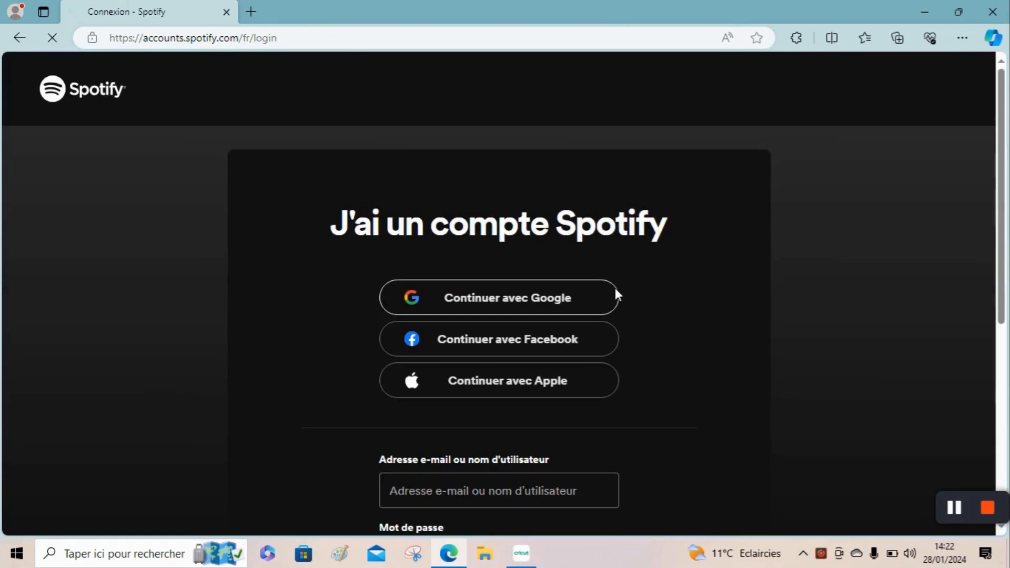
{"action": "left_click_drag", "start_coordinate": [1006, 98], "coordinate": [1006, 301]}
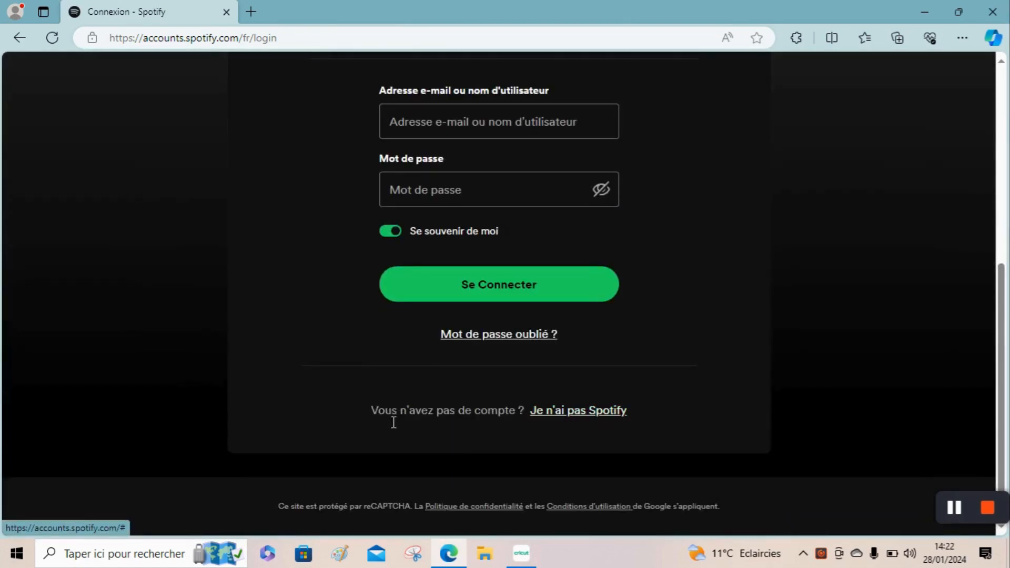
{"action": "left_click", "coordinate": [575, 418]}
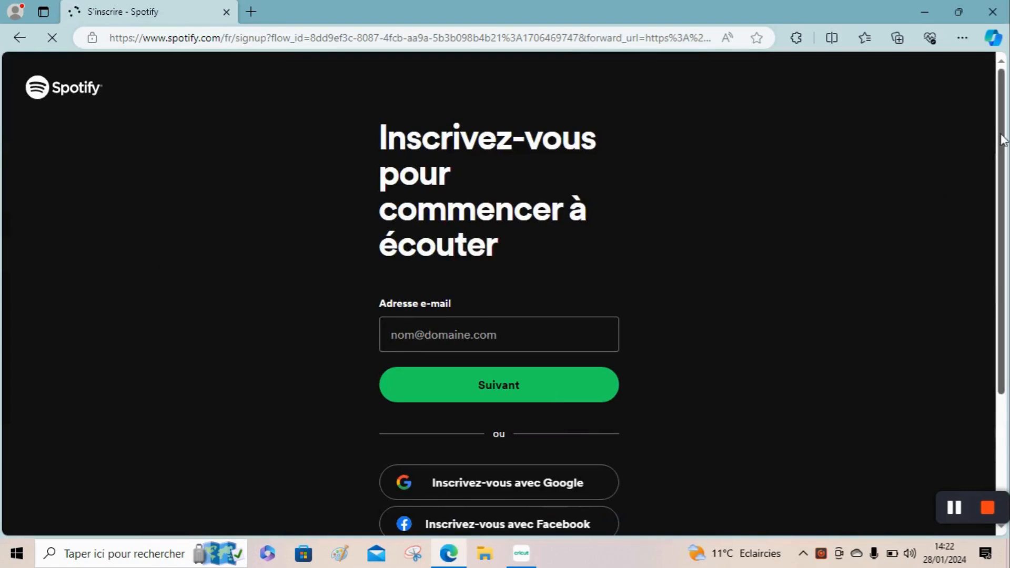
{"action": "left_click_drag", "start_coordinate": [1001, 145], "coordinate": [1004, 118]}
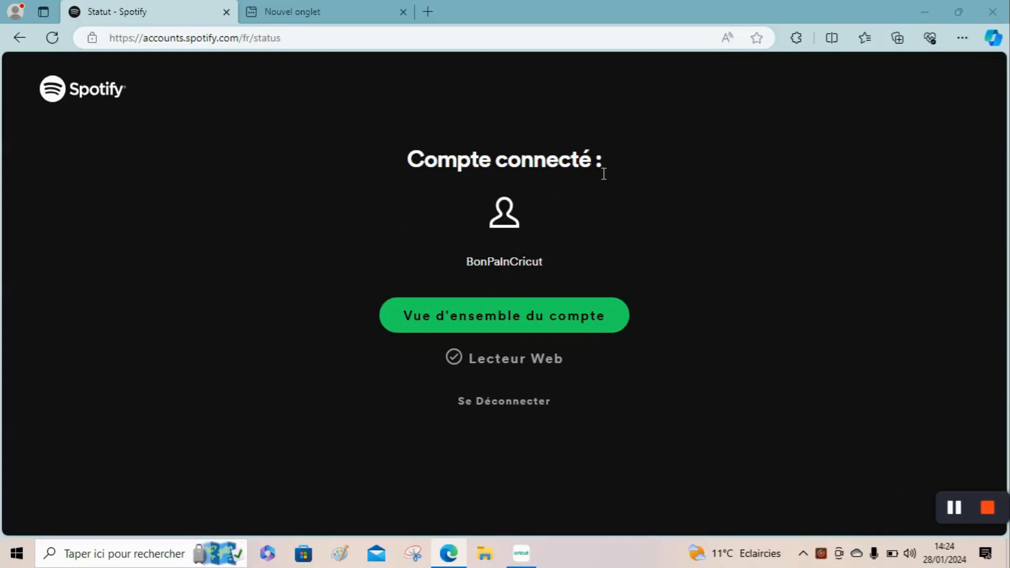
Step: Open the Spotify account overview and review the plan details under "Gérer votre abonnement"
{"action": "left_click", "coordinate": [490, 320]}
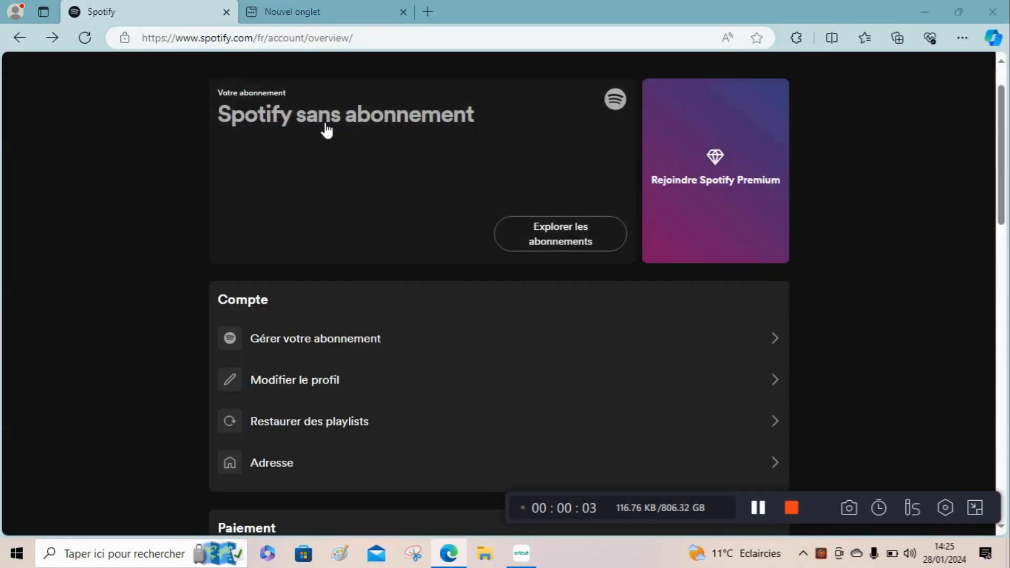
{"action": "left_click", "coordinate": [273, 349]}
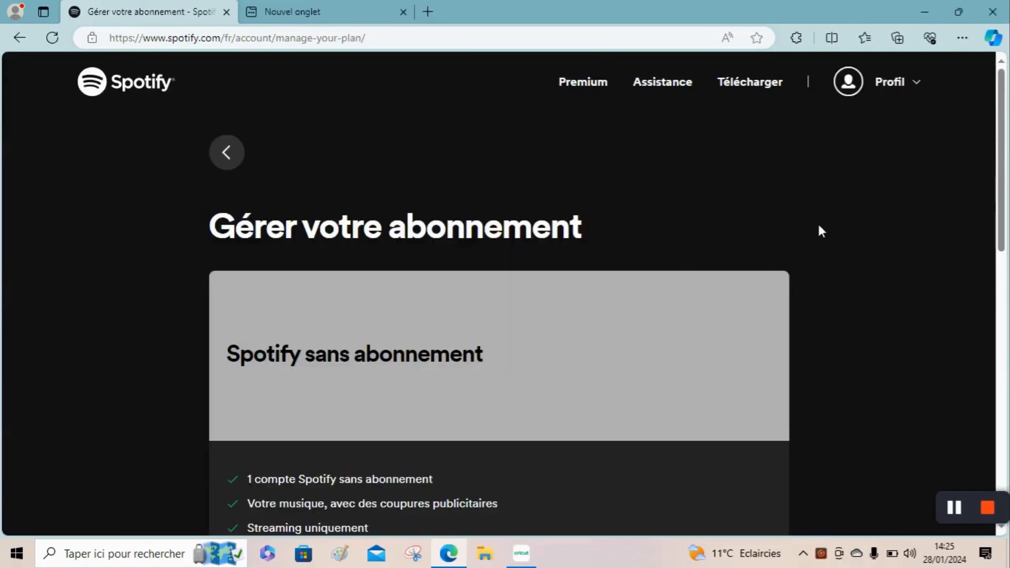
{"action": "scroll", "coordinate": [1004, 200], "scroll_direction": "down", "scroll_amount": 3}
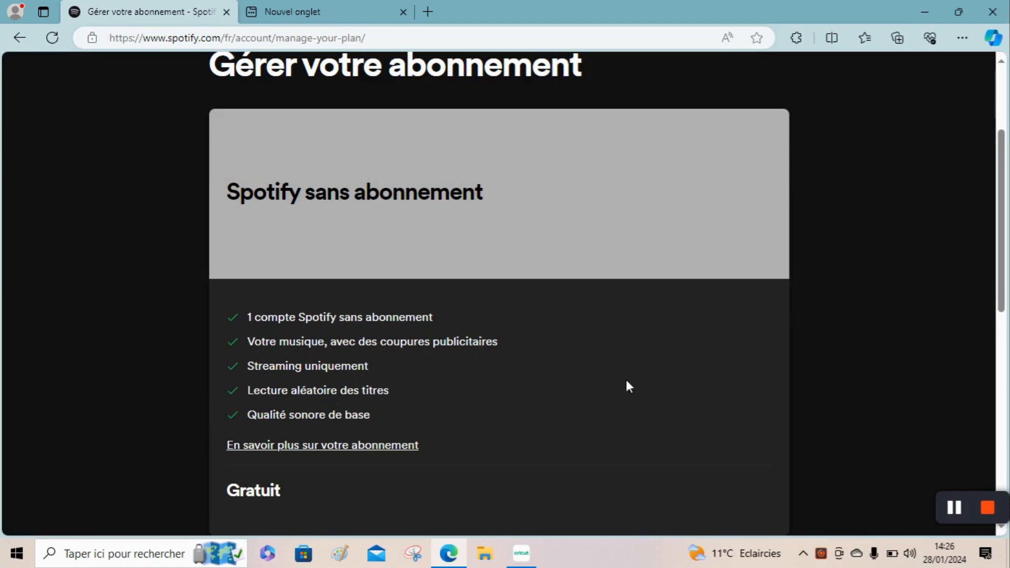
{"action": "left_click_drag", "start_coordinate": [1007, 214], "coordinate": [1008, 256]}
{"action": "scroll", "coordinate": [496, 104], "scroll_direction": "up", "scroll_amount": 5}
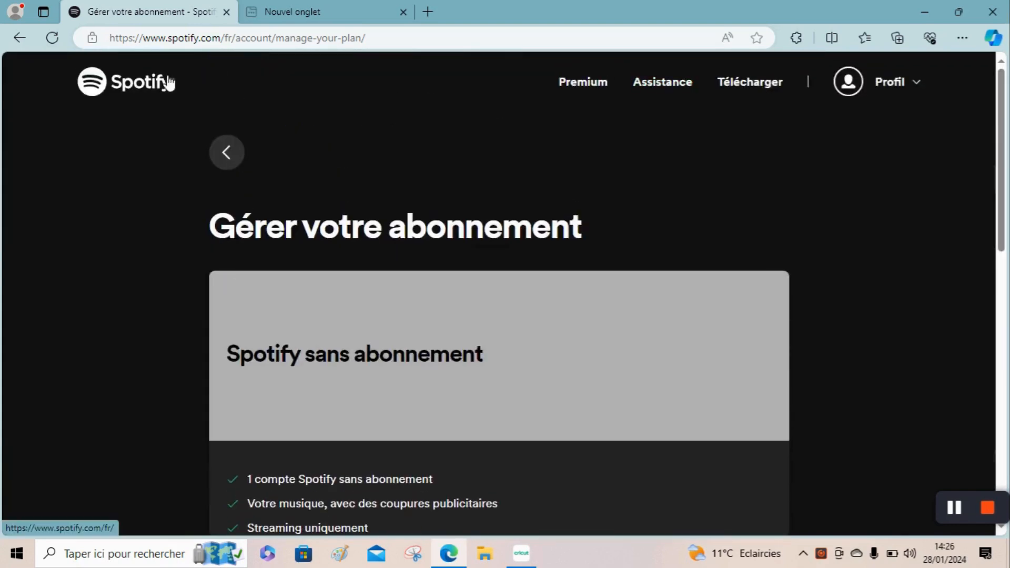
Step: Open the Spotify web player and search for "sensualité"
{"action": "left_click", "coordinate": [157, 88]}
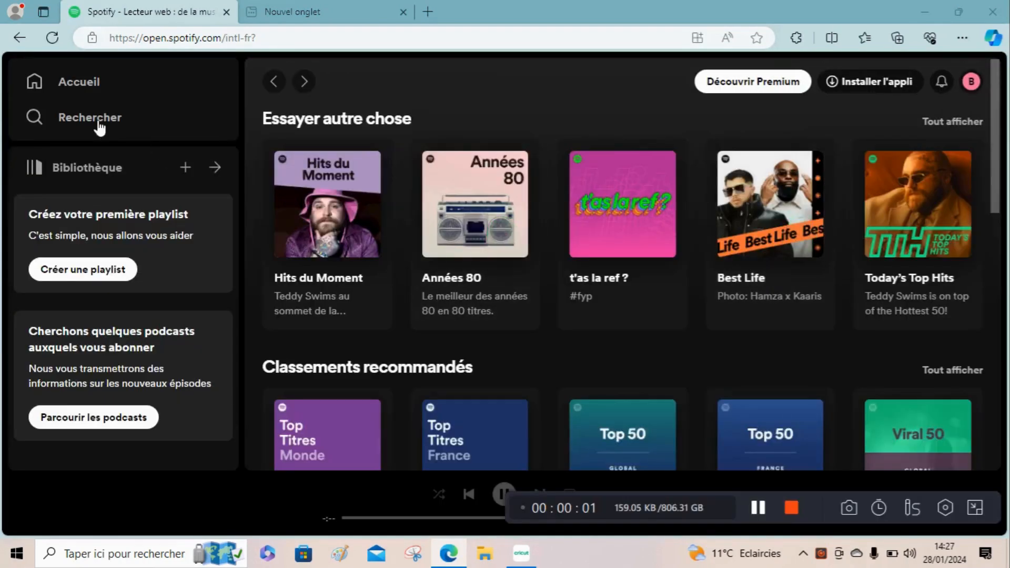
{"action": "left_click", "coordinate": [90, 123]}
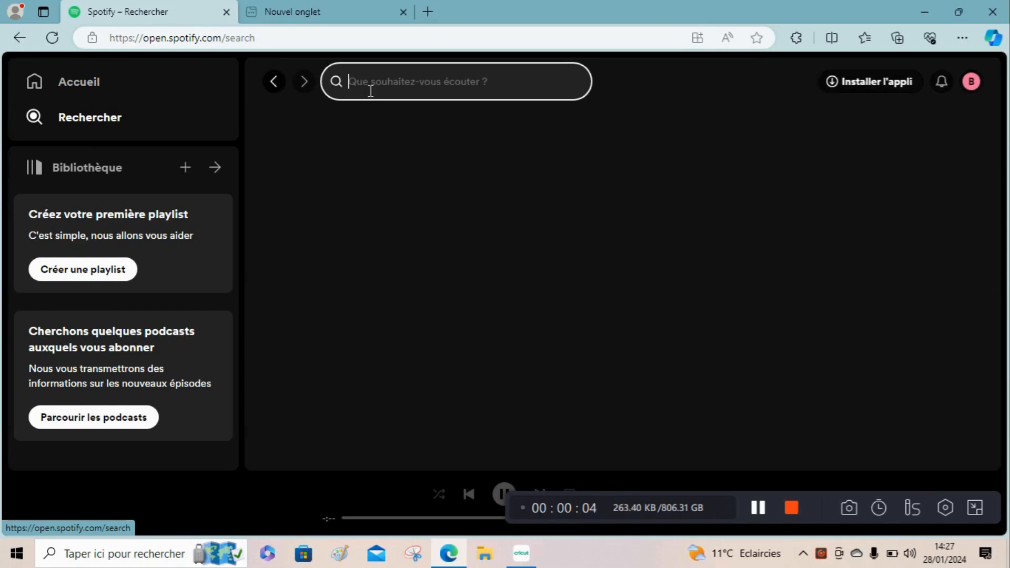
{"action": "type", "text": "sensua"}
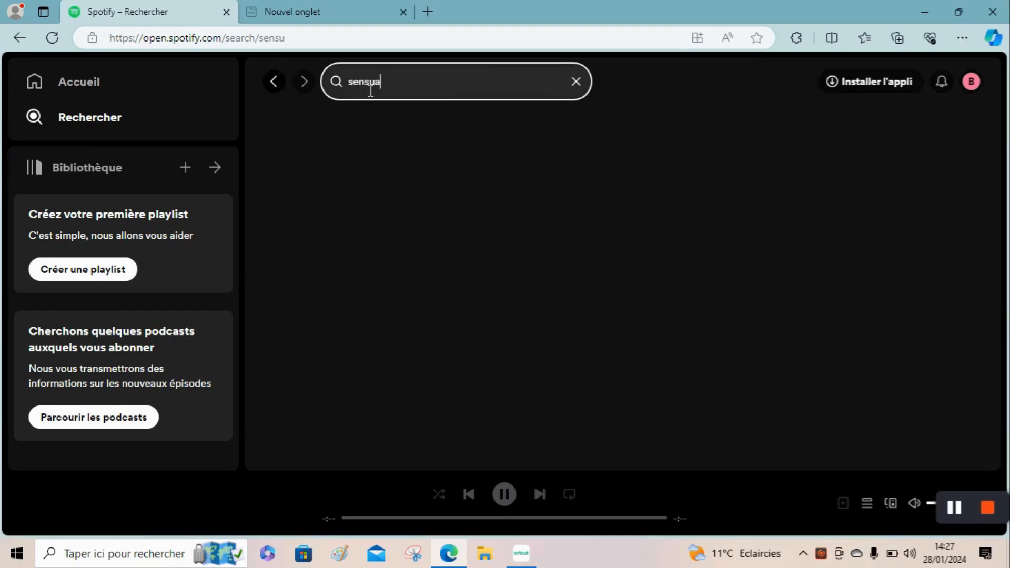
{"action": "type", "text": "lité"}
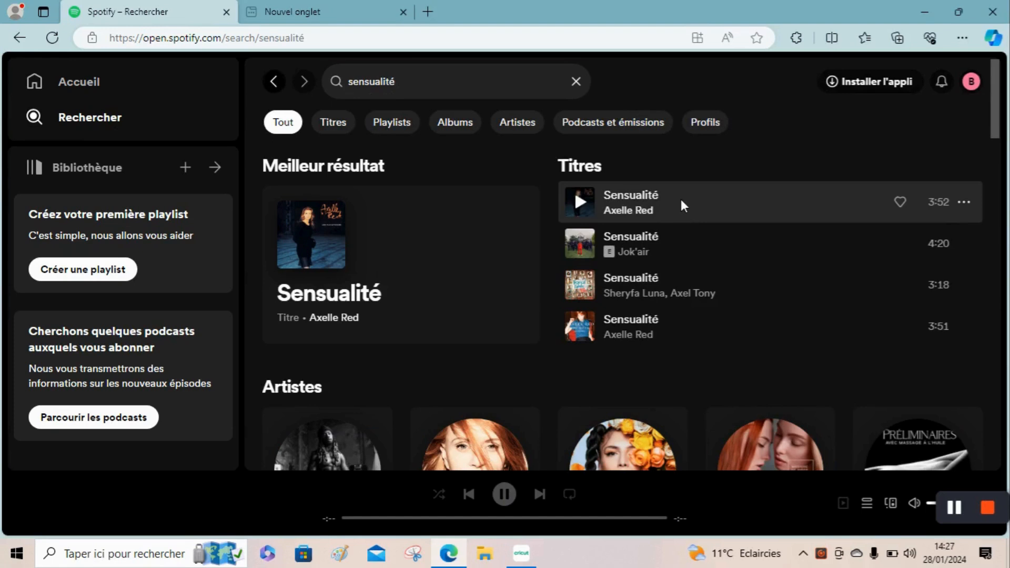
Step: Copy the share link of the song Sensualité by Axelle Red
{"action": "left_click", "coordinate": [968, 204]}
{"action": "mouse_move", "coordinate": [837, 417]}
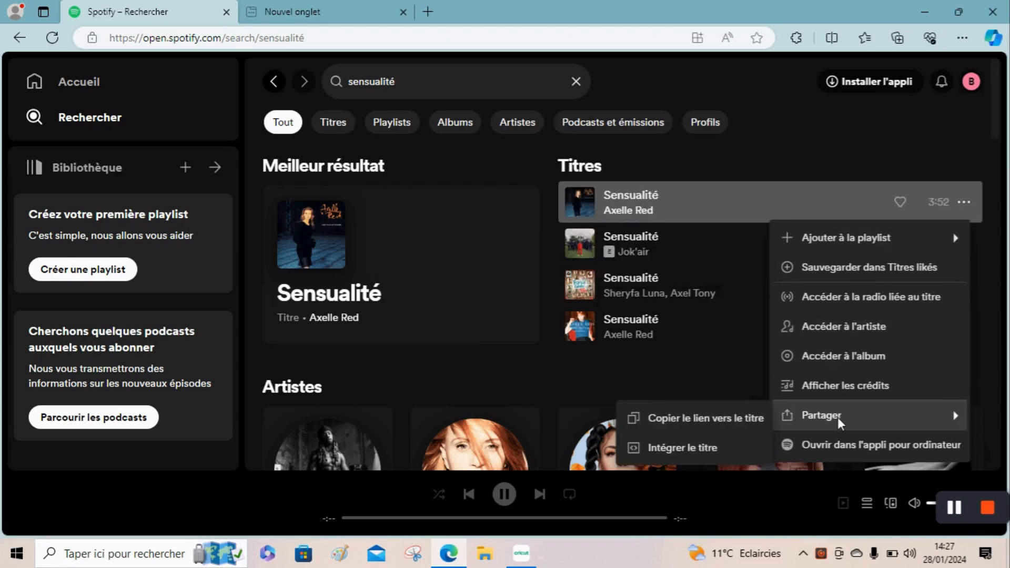
{"action": "left_click", "coordinate": [727, 419]}
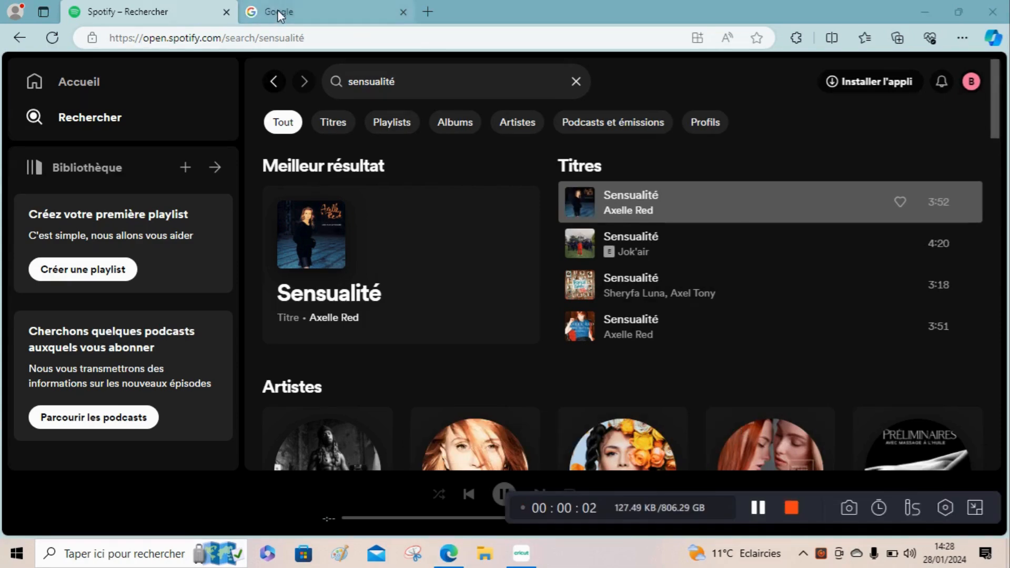
Step: Search Google for "spotify codes" in the second browser tab and open the Spotify Codes website
{"action": "left_click", "coordinate": [277, 9]}
{"action": "left_click", "coordinate": [476, 210]}
{"action": "type", "text": "spoti"}
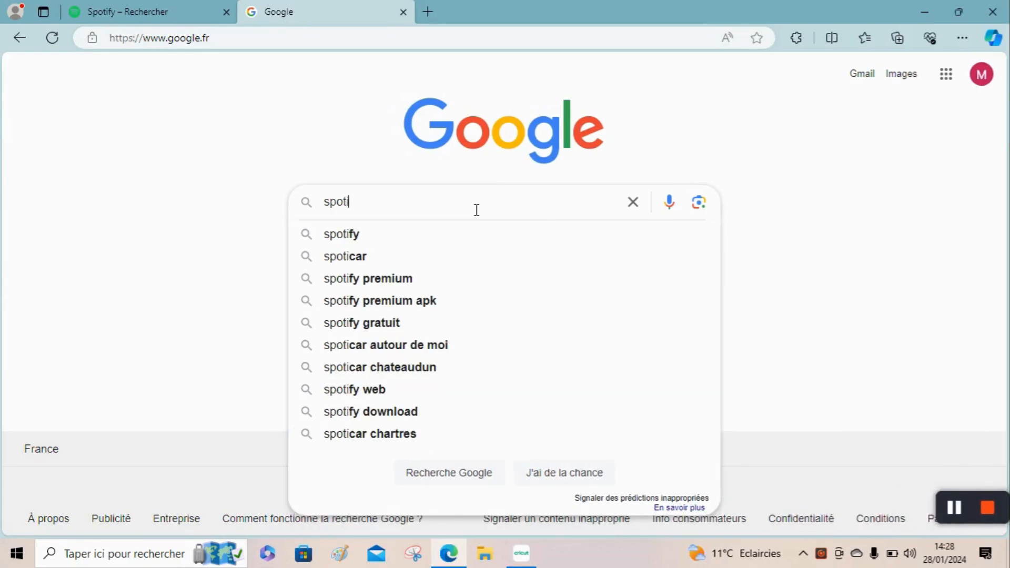
{"action": "type", "text": "fy codes"}
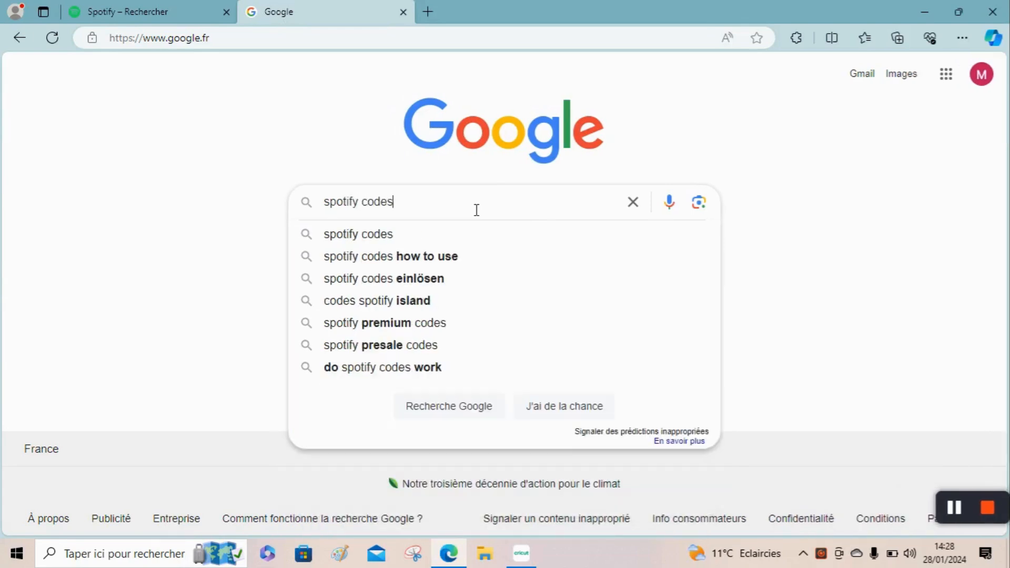
{"action": "key", "text": "Return"}
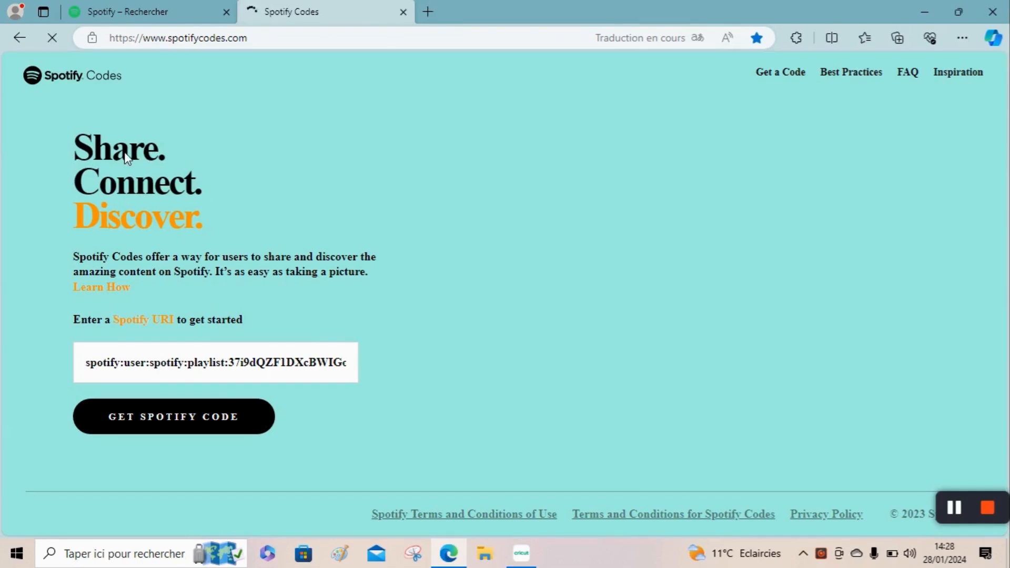
Step: Replace the sample Spotify URI with the copied song link and request its Spotify code
{"action": "left_click_drag", "start_coordinate": [92, 368], "coordinate": [433, 377]}
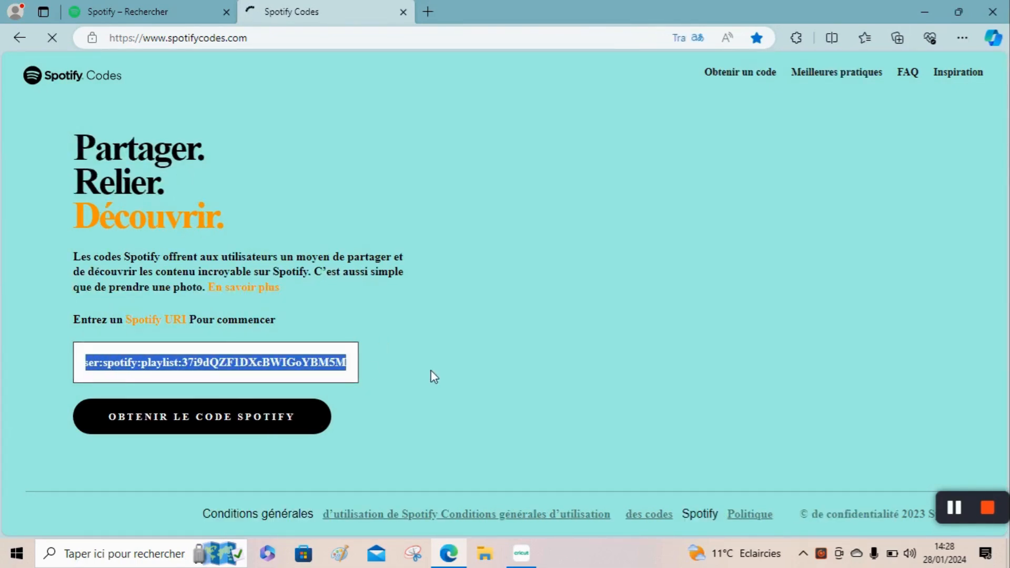
{"action": "key", "text": "BackSpace"}
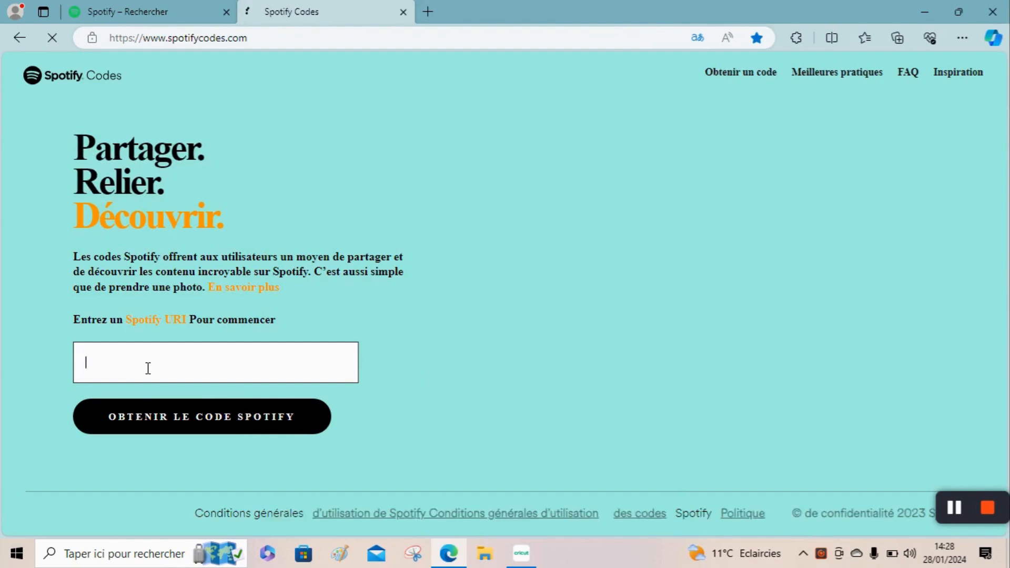
{"action": "right_click", "coordinate": [141, 365]}
{"action": "left_click", "coordinate": [179, 219]}
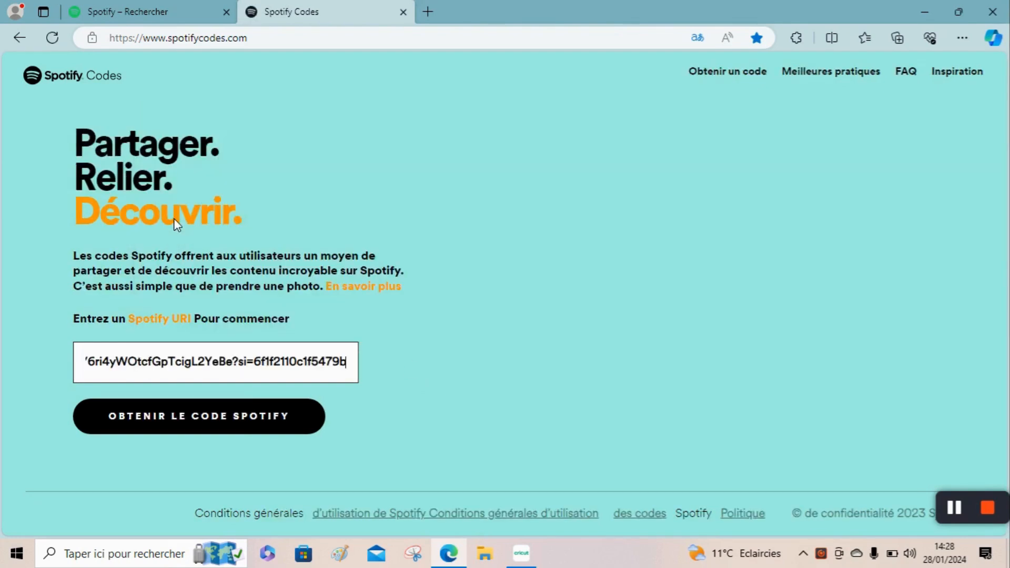
{"action": "left_click", "coordinate": [198, 427]}
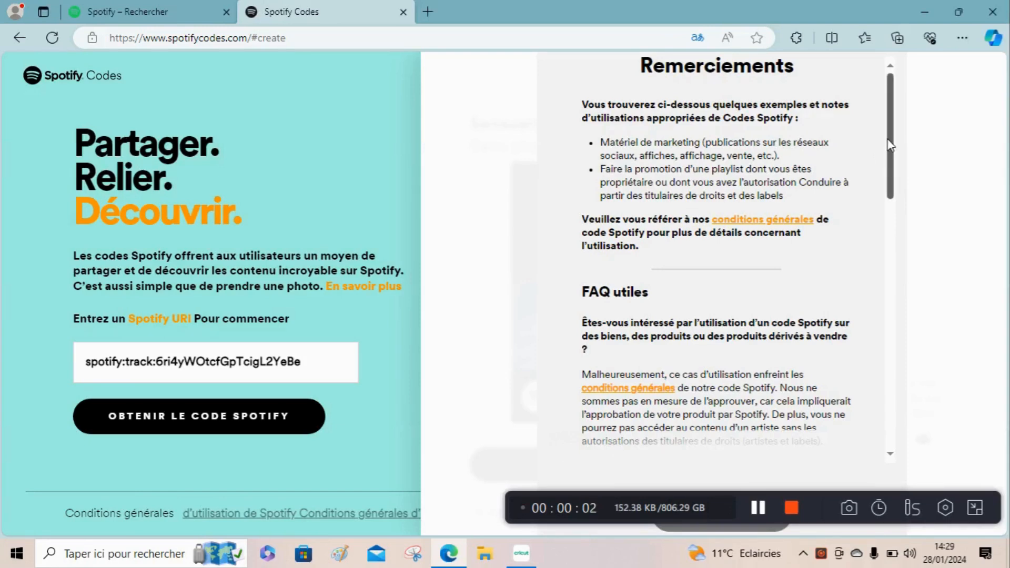
Step: Continue past the usage terms and download the song's Spotify code in JPEG format
{"action": "left_click_drag", "start_coordinate": [889, 151], "coordinate": [875, 424]}
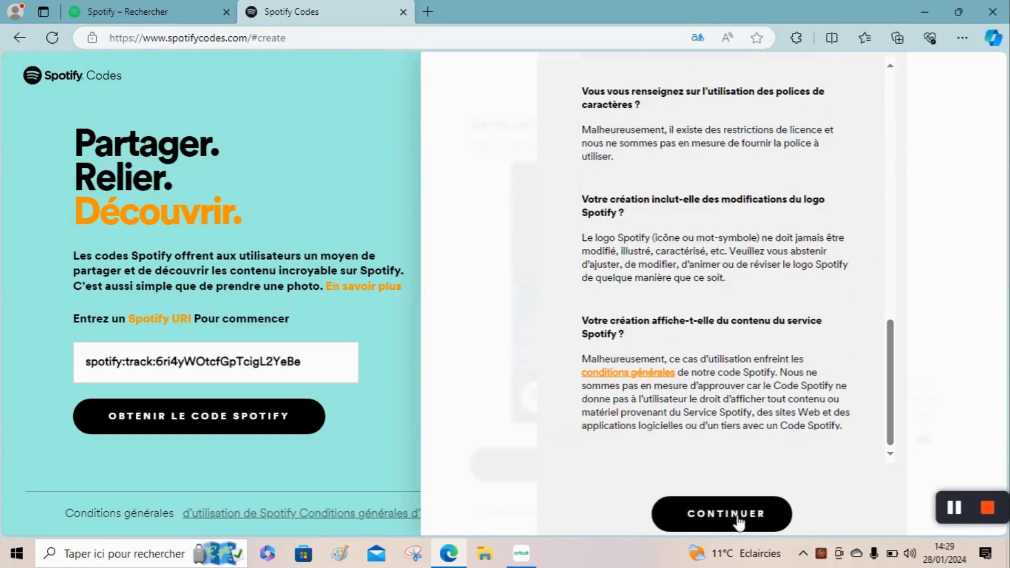
{"action": "left_click", "coordinate": [735, 523]}
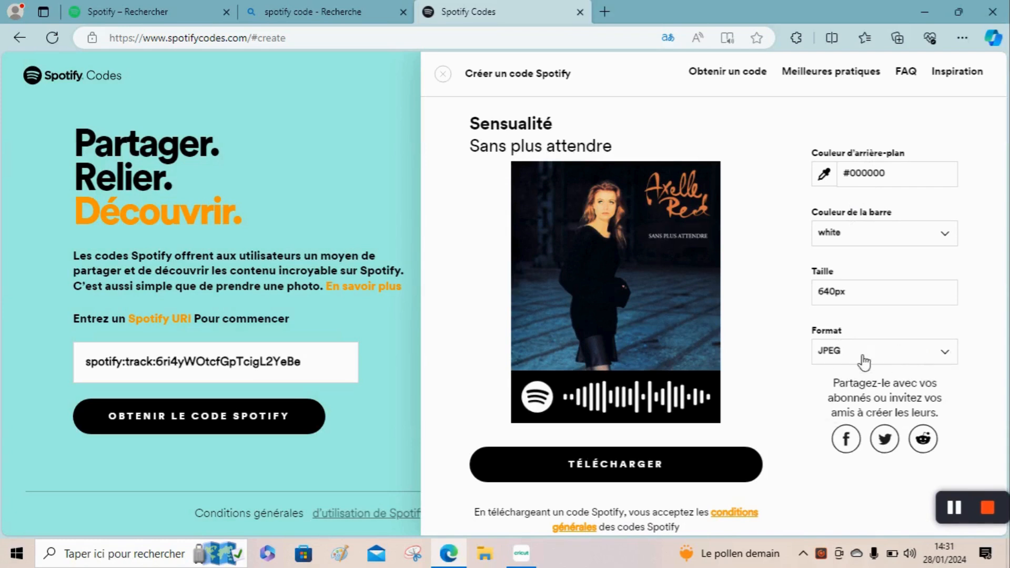
{"action": "double_click", "coordinate": [948, 359]}
{"action": "left_click", "coordinate": [625, 466]}
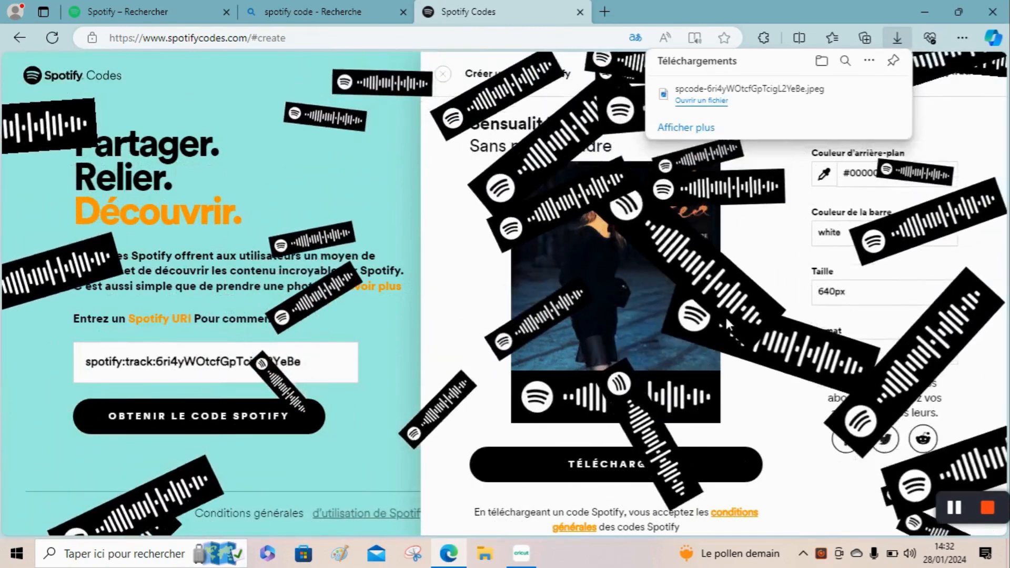
Step: Open the downloaded Spotify code image to check it, and close the image viewer
{"action": "left_click", "coordinate": [714, 107]}
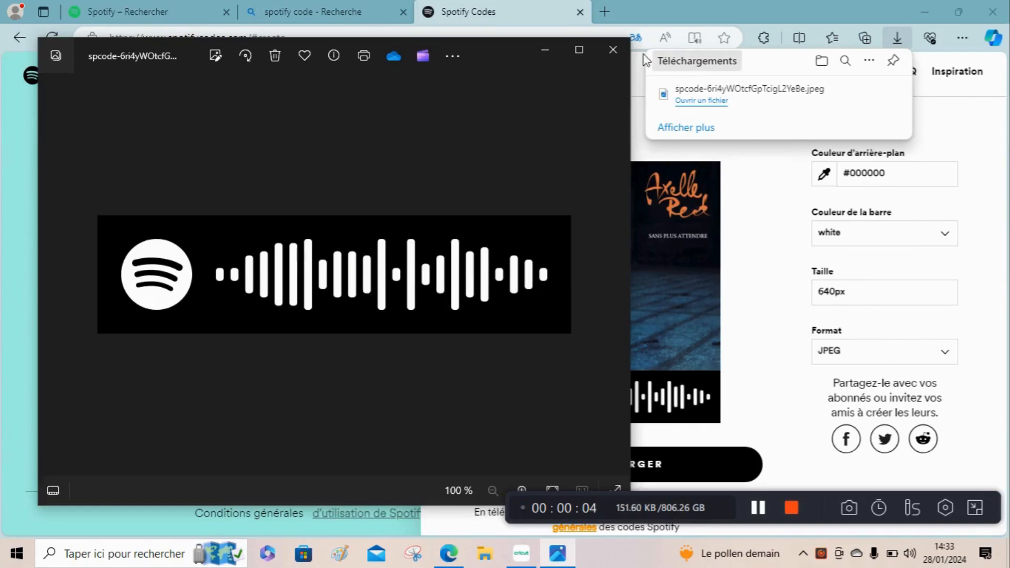
{"action": "left_click", "coordinate": [612, 50]}
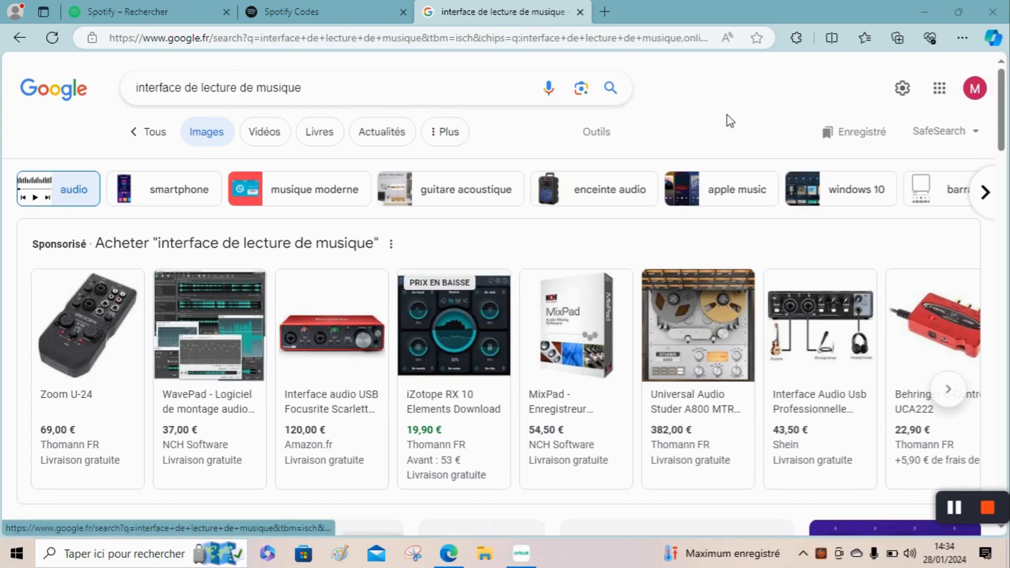
Step: Browse the "interface de lecture de musique" image results and open the Freepik page of the player with loading bar, round play button and sound wave
{"action": "left_click_drag", "start_coordinate": [1005, 114], "coordinate": [1005, 176]}
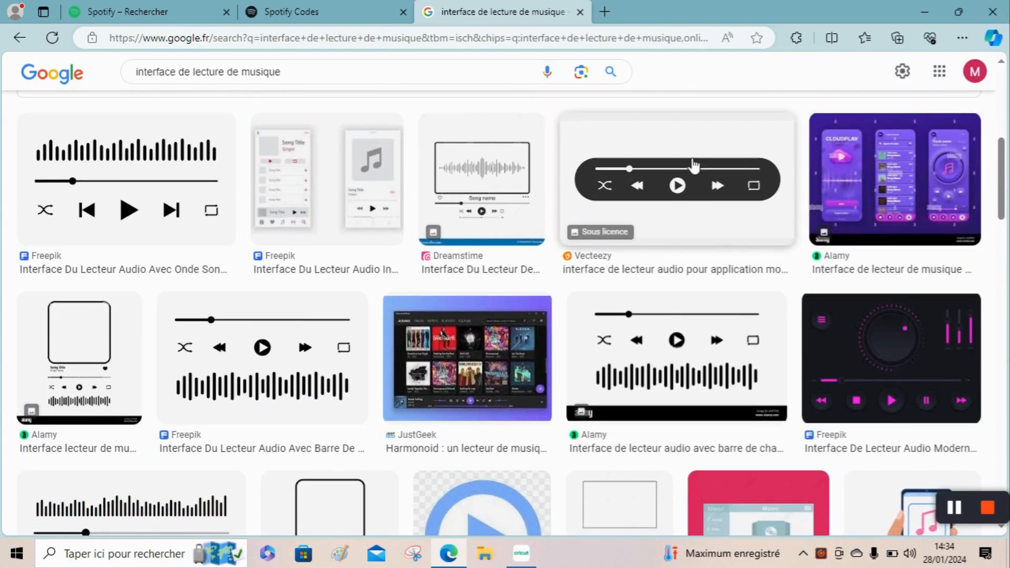
{"action": "mouse_move", "coordinate": [1004, 160]}
{"action": "left_mouse_down"}
{"action": "mouse_move", "coordinate": [1008, 251]}
{"action": "mouse_move", "coordinate": [1005, 174]}
{"action": "left_mouse_up"}
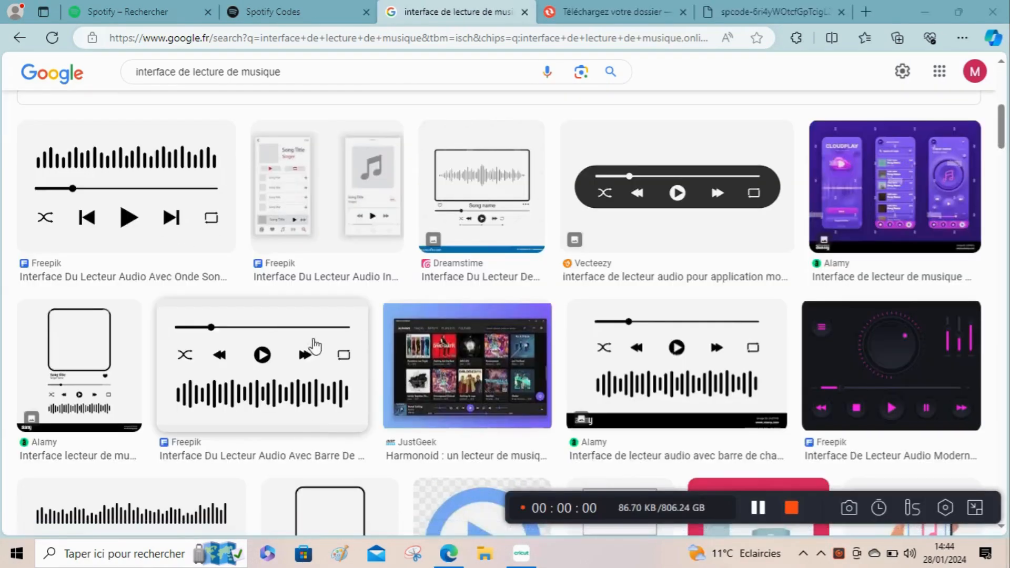
{"action": "left_click", "coordinate": [287, 362]}
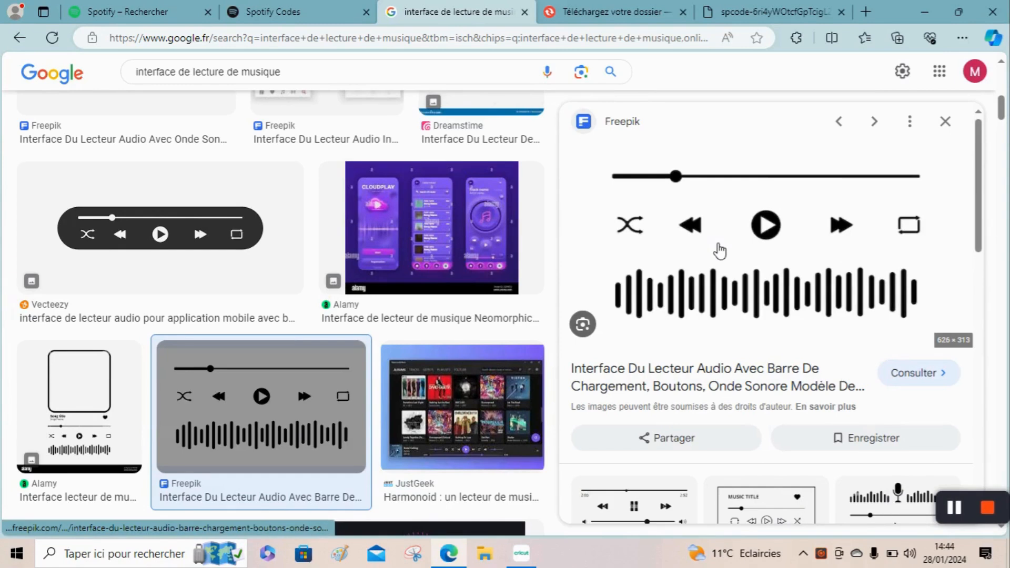
{"action": "left_click", "coordinate": [765, 262]}
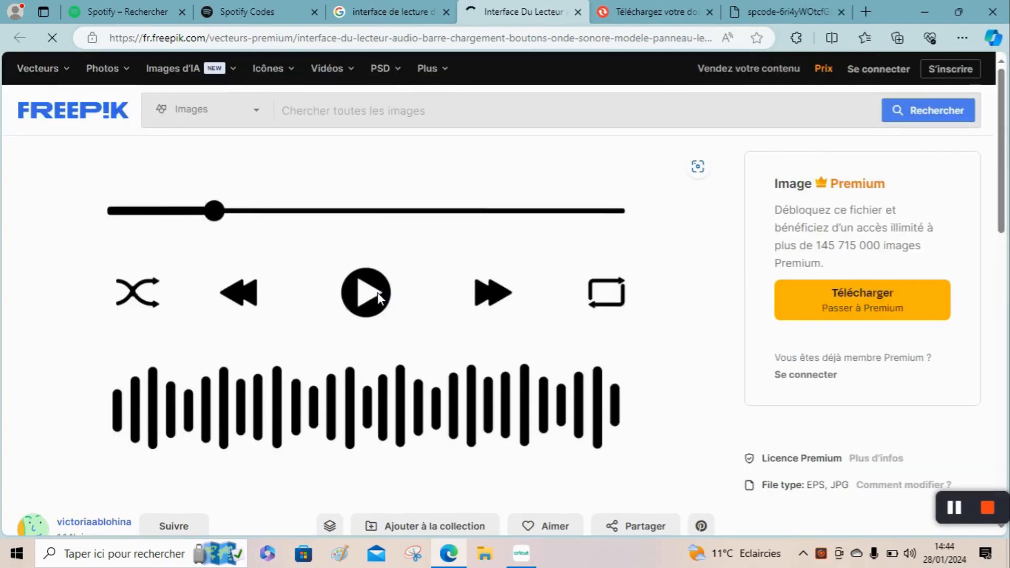
Step: Save the Freepik music player image as a JPG in the Téléchargements folder
{"action": "right_click", "coordinate": [406, 341]}
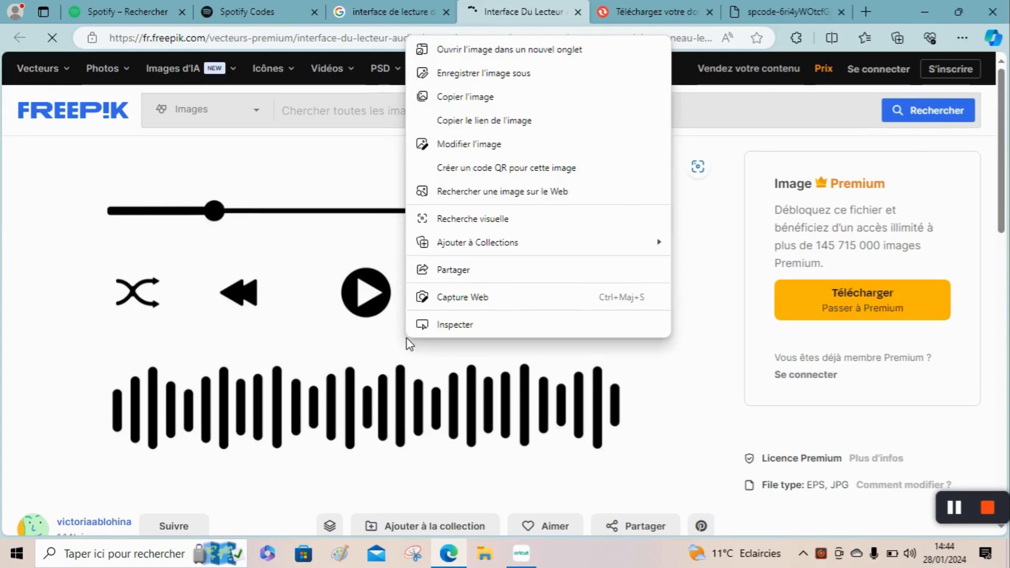
{"action": "left_click", "coordinate": [524, 77]}
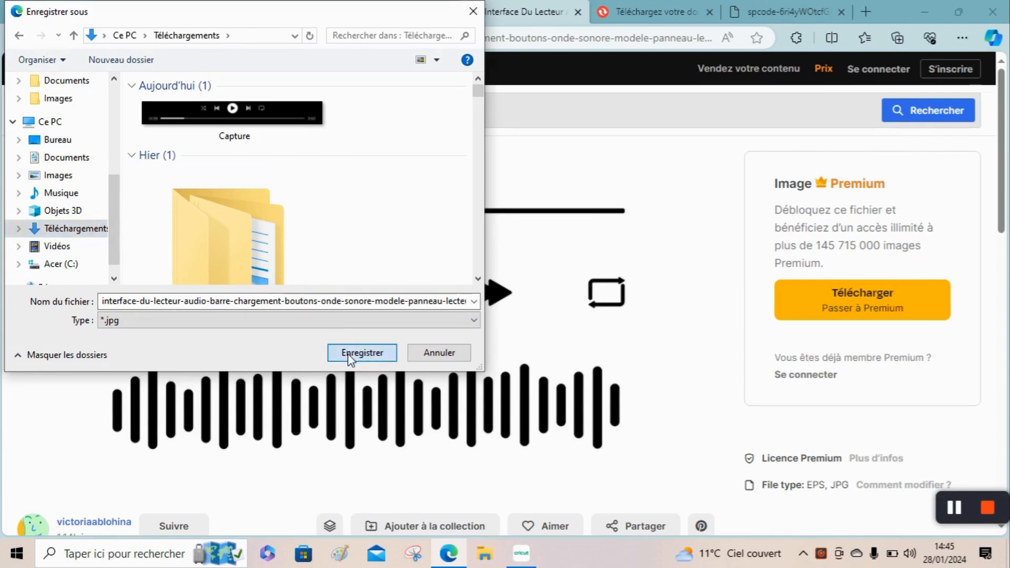
{"action": "left_click", "coordinate": [362, 352]}
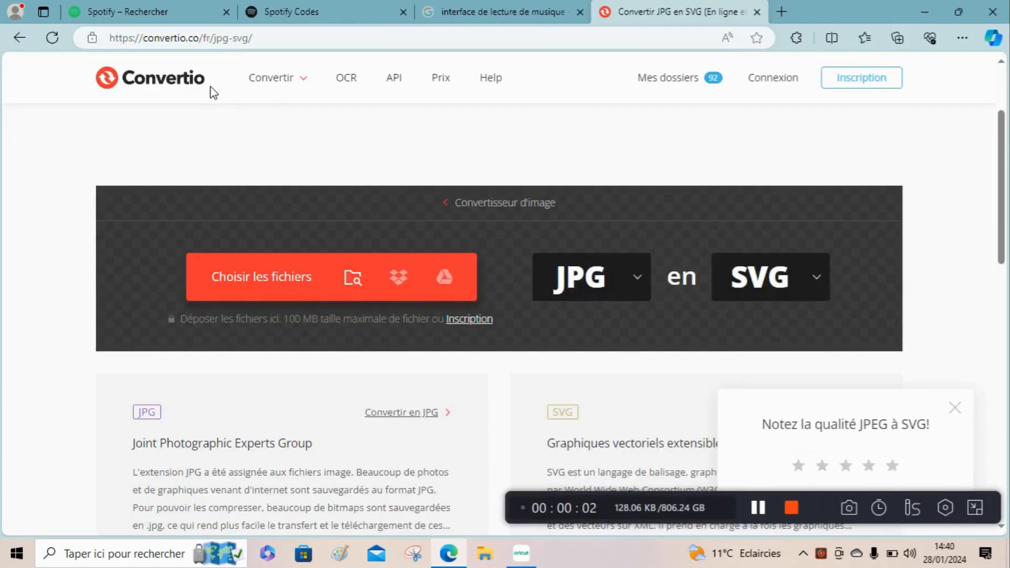
Step: Load the Spotify code image spcode-6ri4yWOtcfGpTcigL2YeBe.jpeg into the JPG to SVG converter and convert it
{"action": "left_click", "coordinate": [279, 296]}
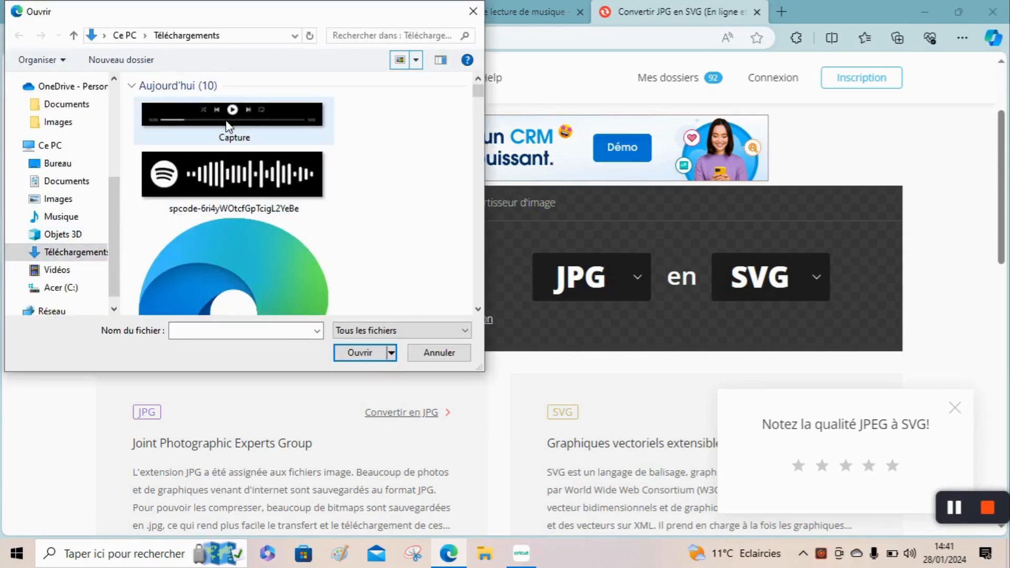
{"action": "left_click", "coordinate": [208, 175]}
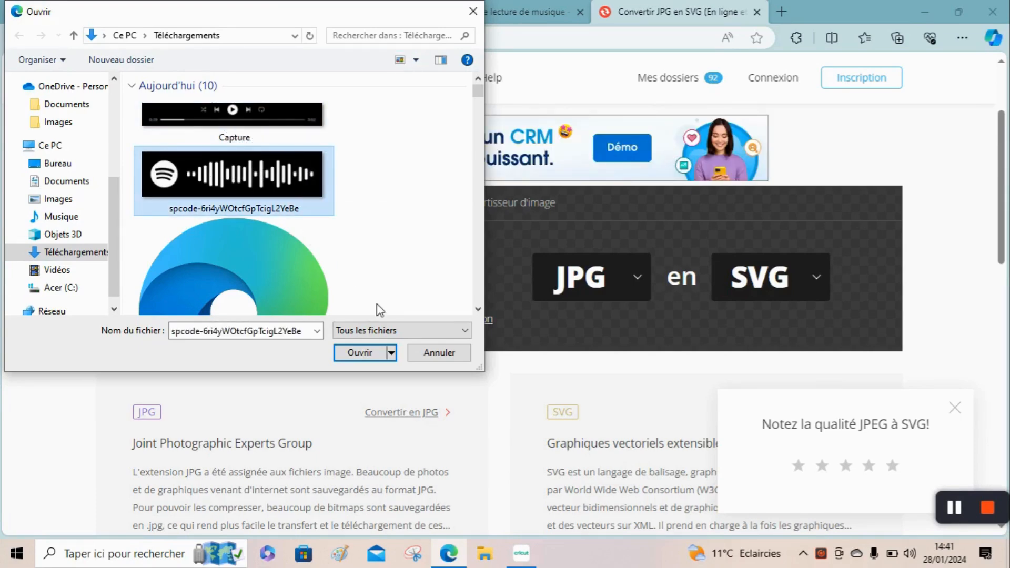
{"action": "left_click", "coordinate": [359, 353]}
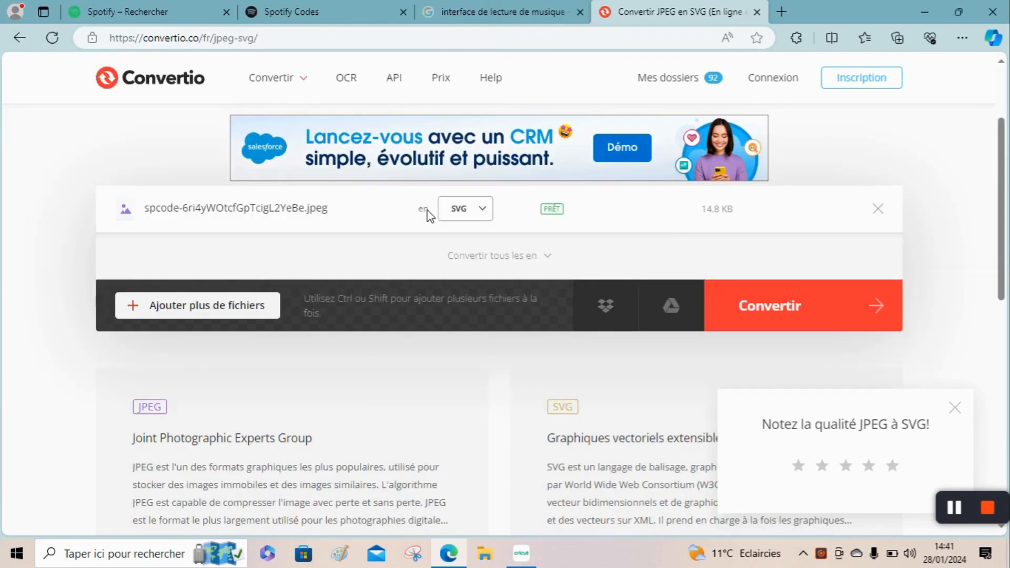
{"action": "left_click", "coordinate": [801, 313]}
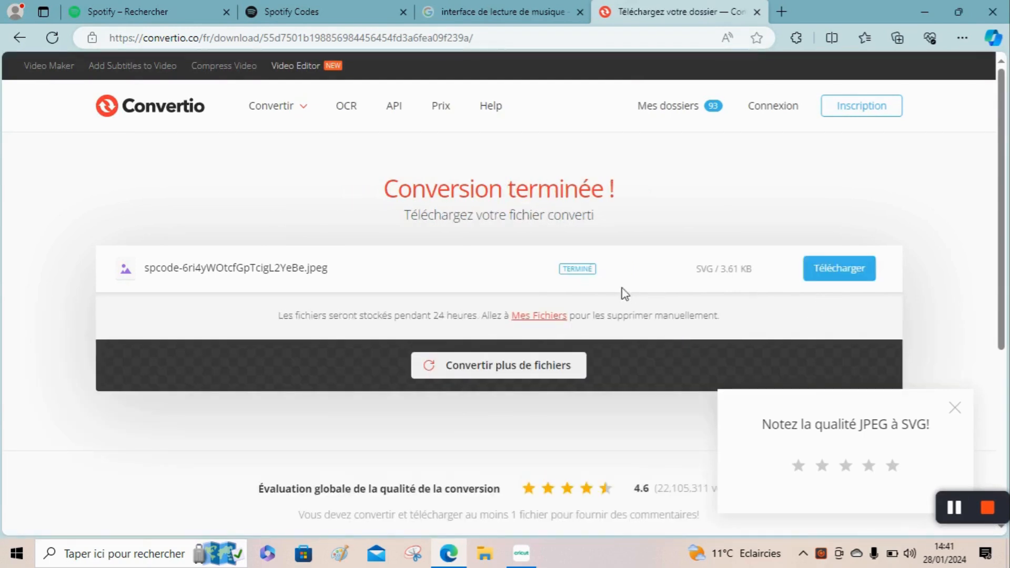
Step: Download the converted Spotify code SVG and open it to check the result
{"action": "left_click", "coordinate": [857, 274]}
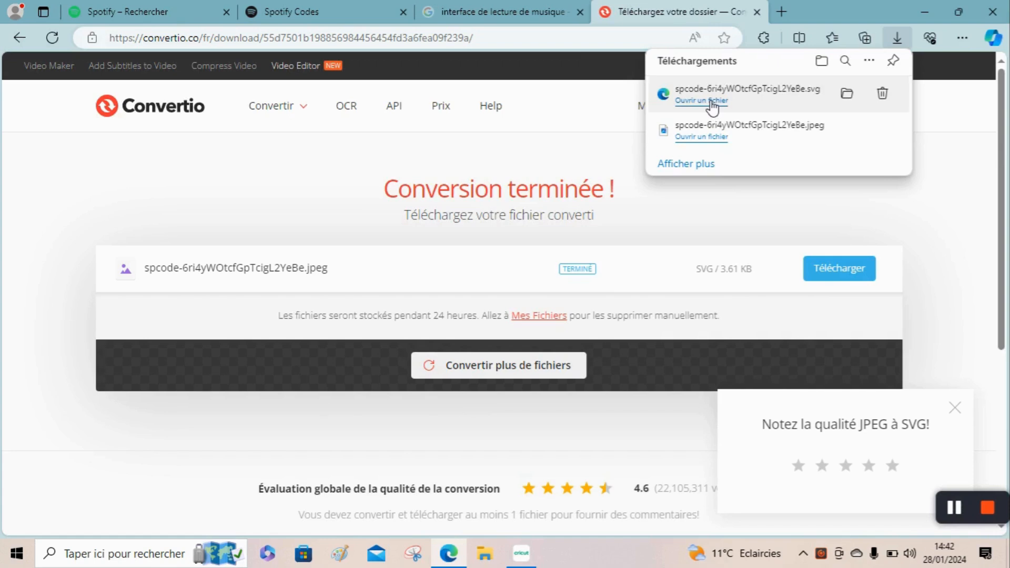
{"action": "left_click", "coordinate": [709, 101]}
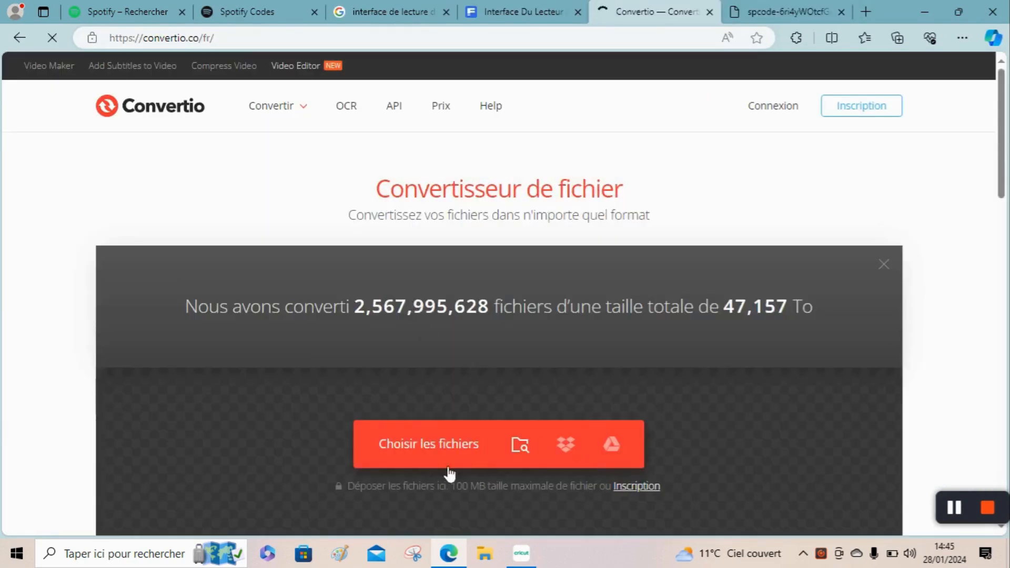
Step: Load the music player JPG (interface-du-lecteur-audio…254622-412) from the Téléchargements folder into the Convertio file converter
{"action": "left_click", "coordinate": [439, 451]}
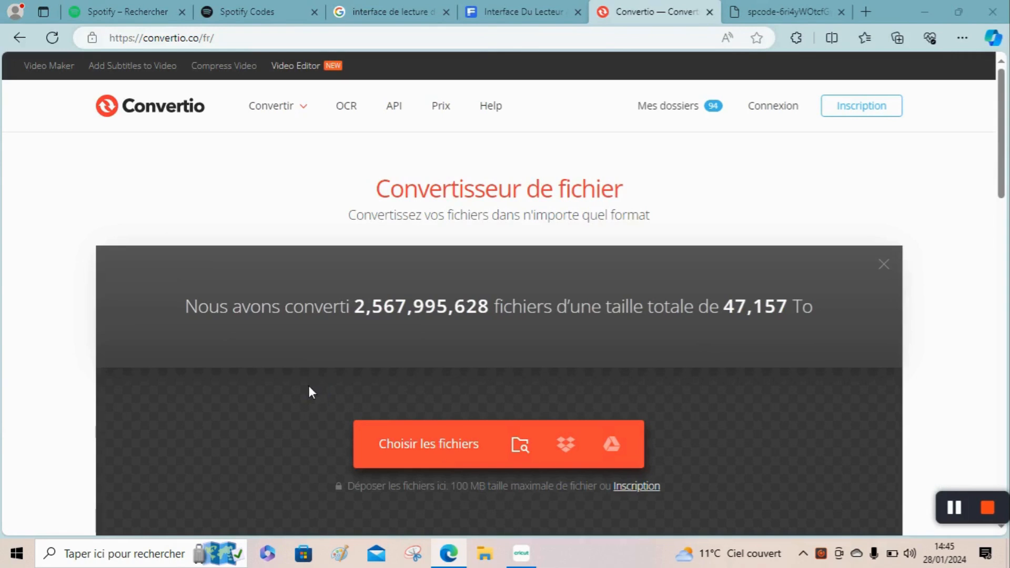
{"action": "left_click", "coordinate": [104, 256]}
{"action": "scroll", "coordinate": [295, 248], "scroll_direction": "down", "scroll_amount": 2}
{"action": "left_click", "coordinate": [294, 248]}
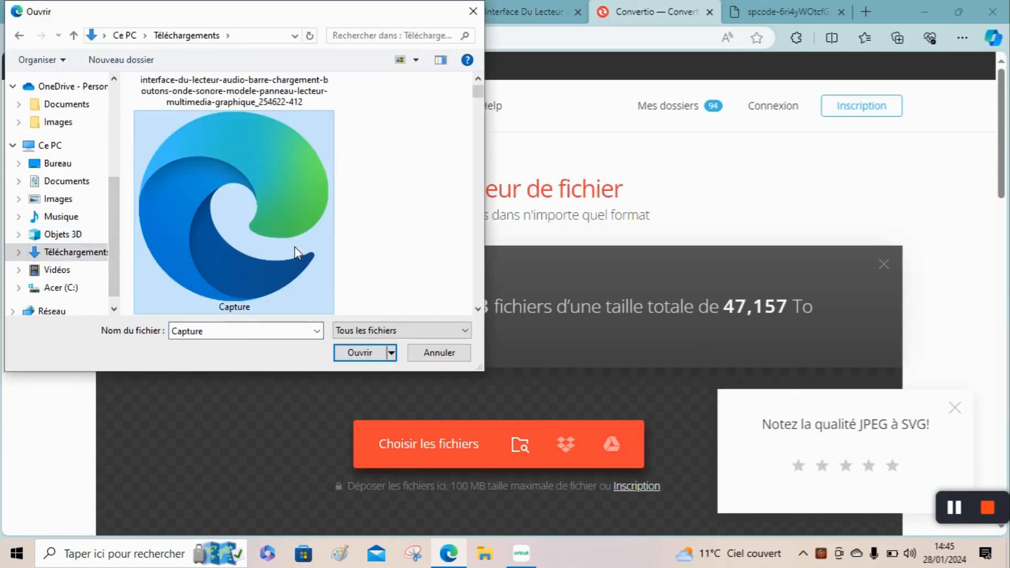
{"action": "left_click", "coordinate": [477, 79]}
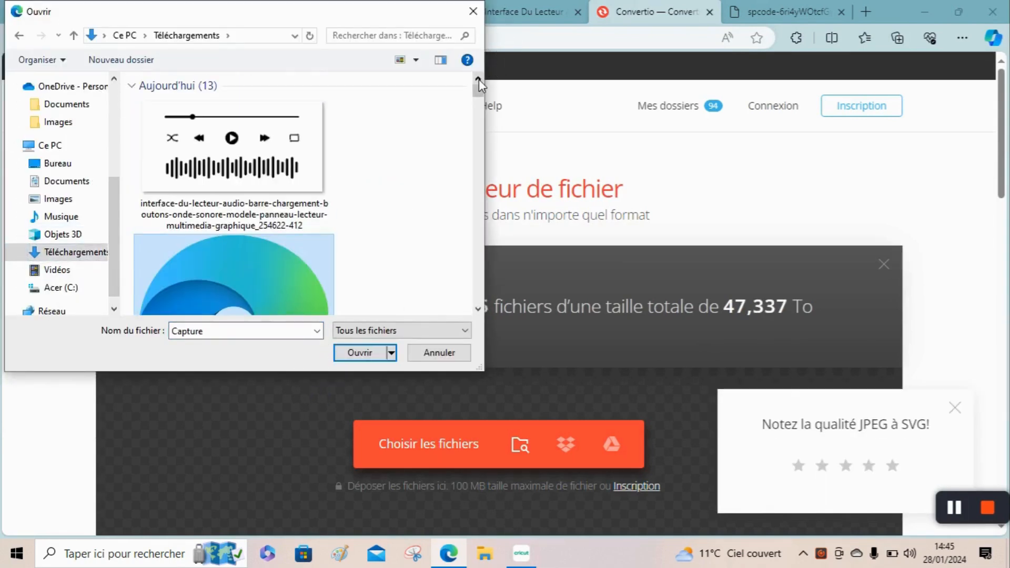
{"action": "left_click", "coordinate": [231, 170]}
{"action": "left_click", "coordinate": [345, 355]}
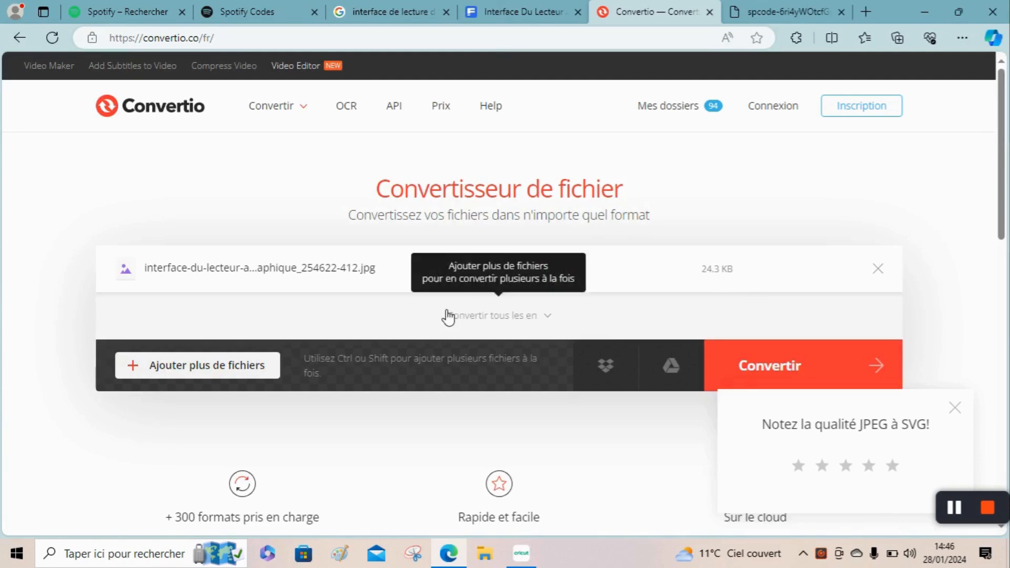
Step: Set SVG as the output format for the music player image and convert it
{"action": "left_click", "coordinate": [479, 278]}
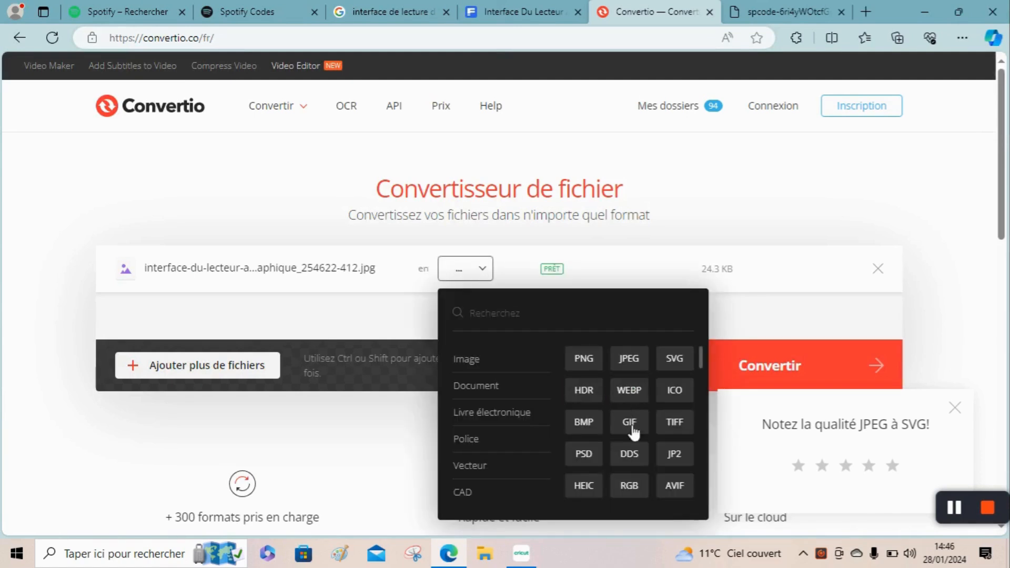
{"action": "left_click", "coordinate": [675, 359]}
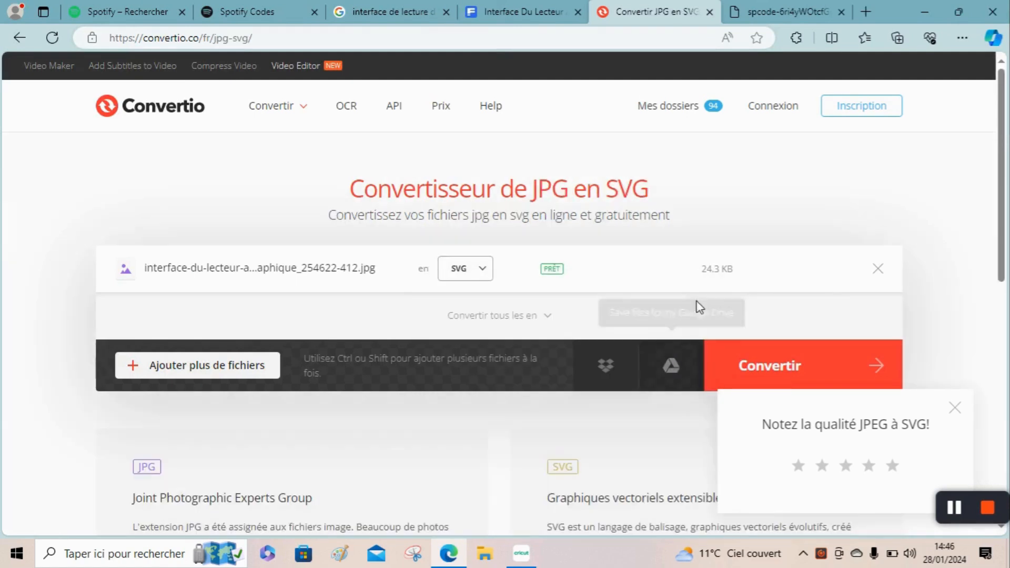
{"action": "left_click", "coordinate": [790, 370]}
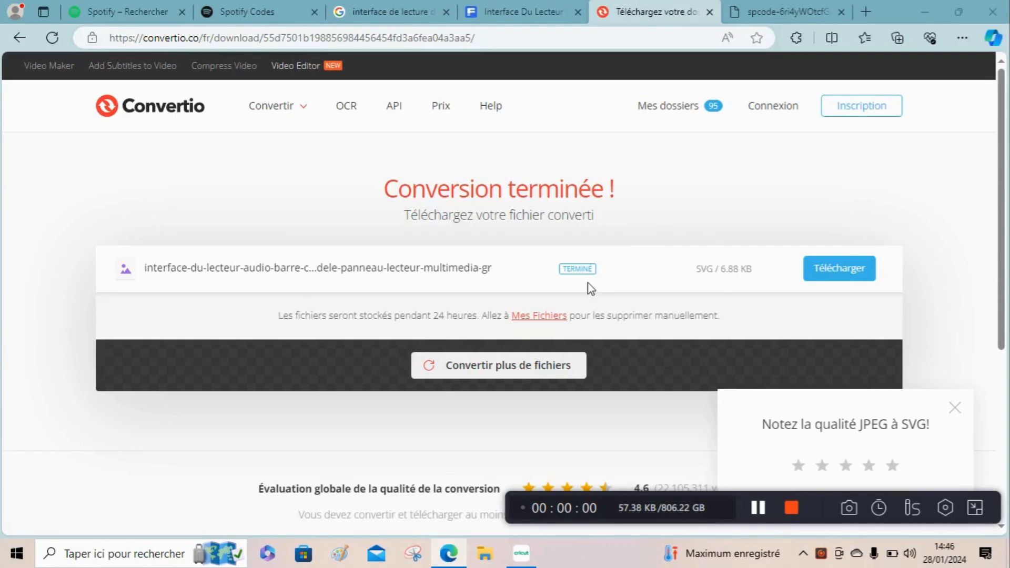
Step: Download the converted music player SVG and open it, checking it alongside the Spotify code SVG
{"action": "left_click", "coordinate": [841, 270]}
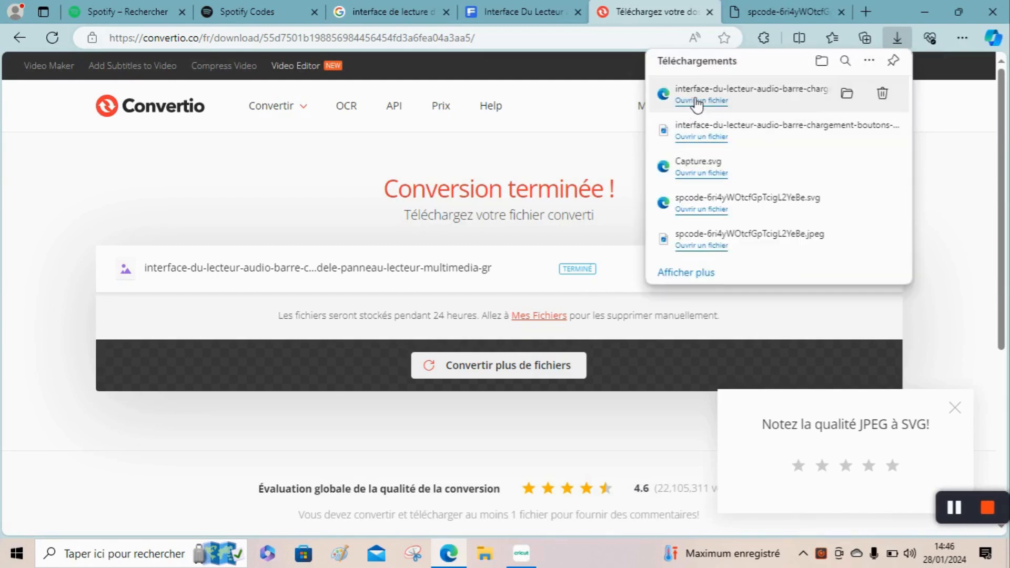
{"action": "left_click", "coordinate": [694, 104]}
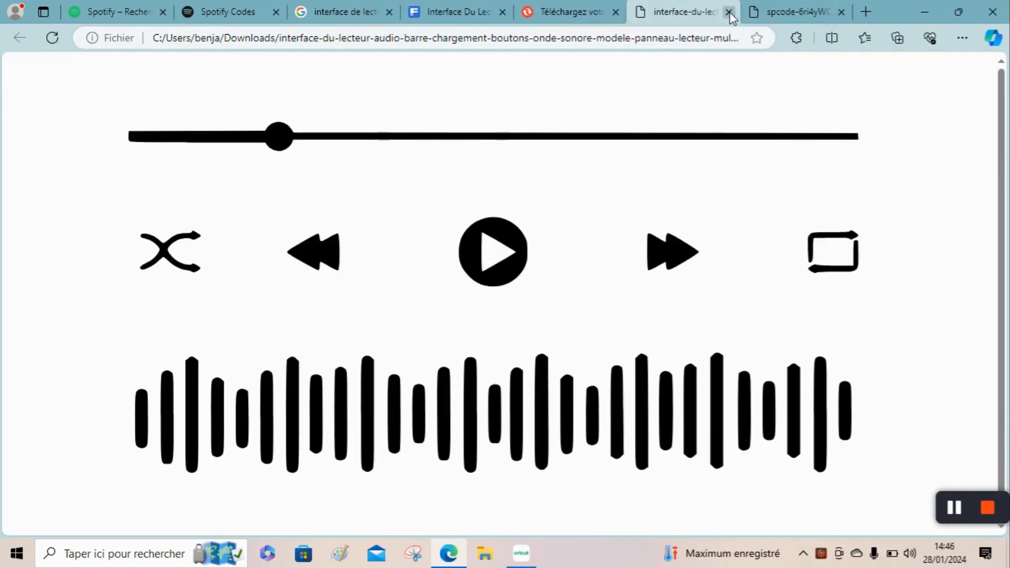
{"action": "left_click", "coordinate": [757, 16]}
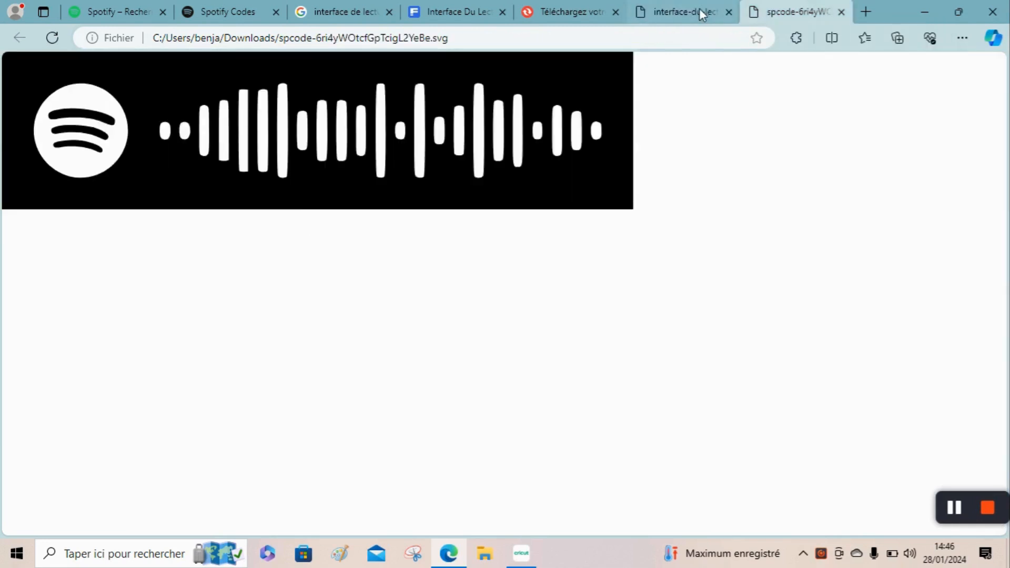
{"action": "left_click", "coordinate": [687, 15]}
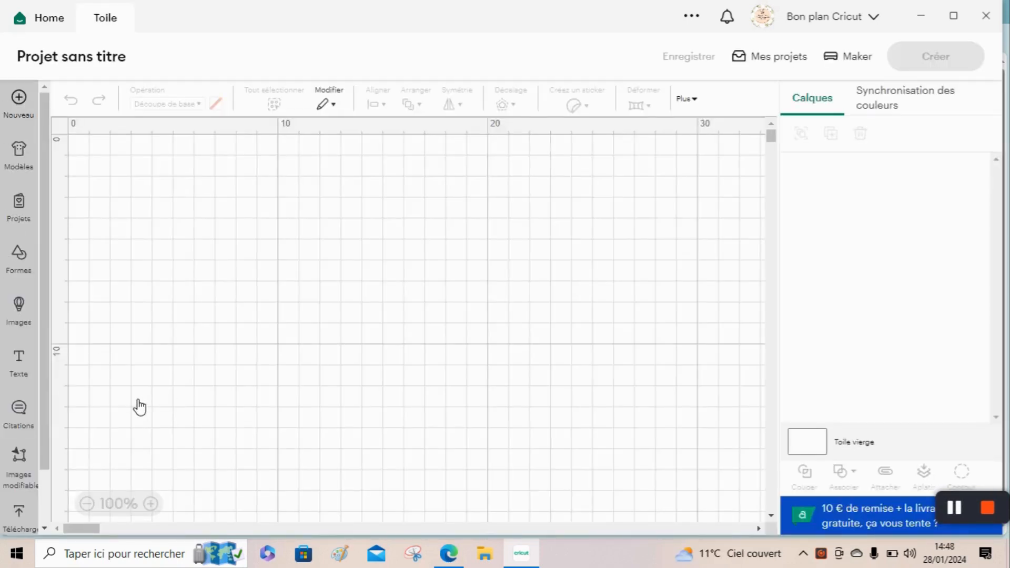
Step: In Cricut Design Space, upload the interface-du-lecteur-audio music player SVG from the Téléchargements folder as a cut image
{"action": "left_click", "coordinate": [24, 518]}
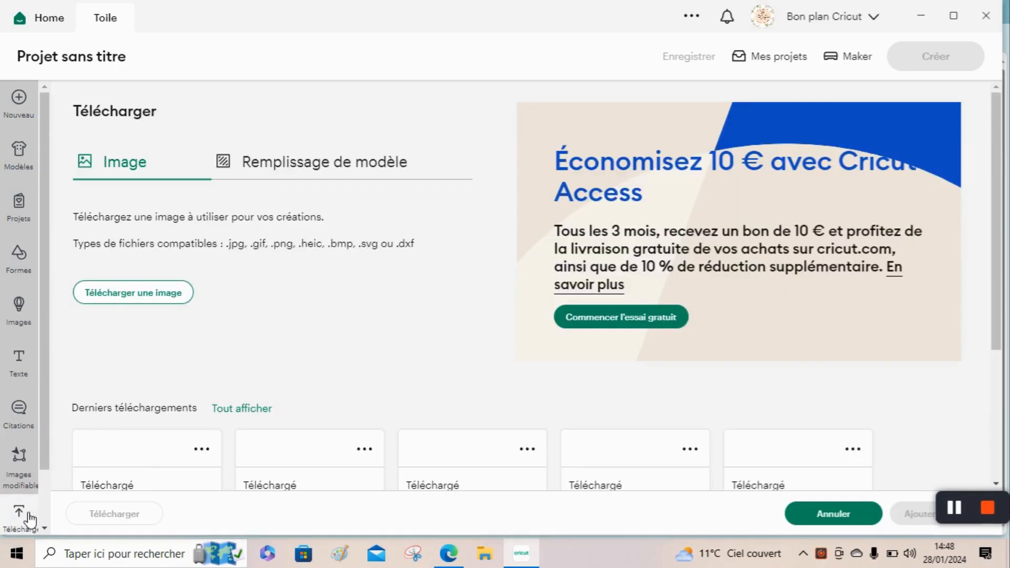
{"action": "left_click", "coordinate": [166, 298]}
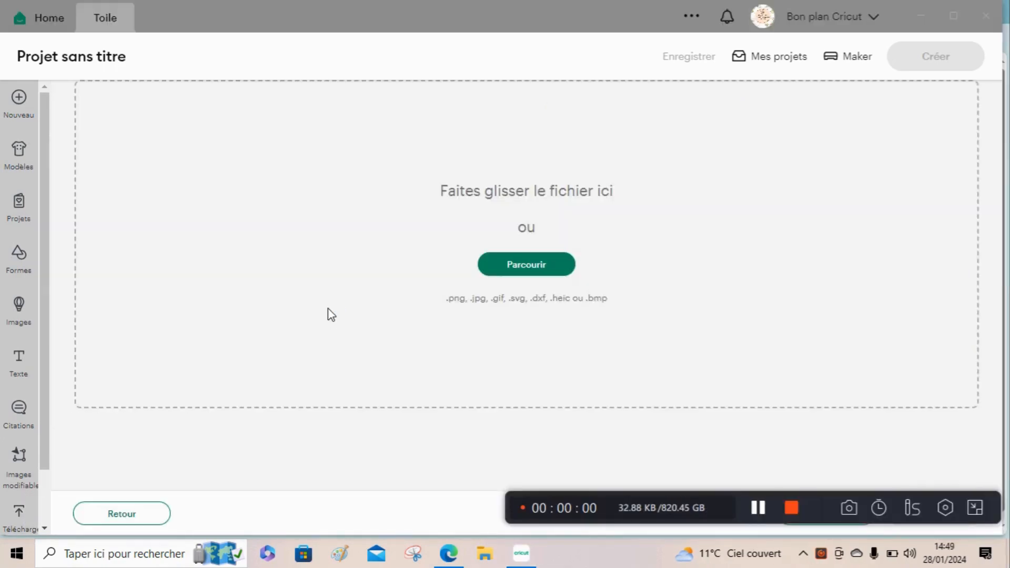
{"action": "left_click", "coordinate": [546, 269]}
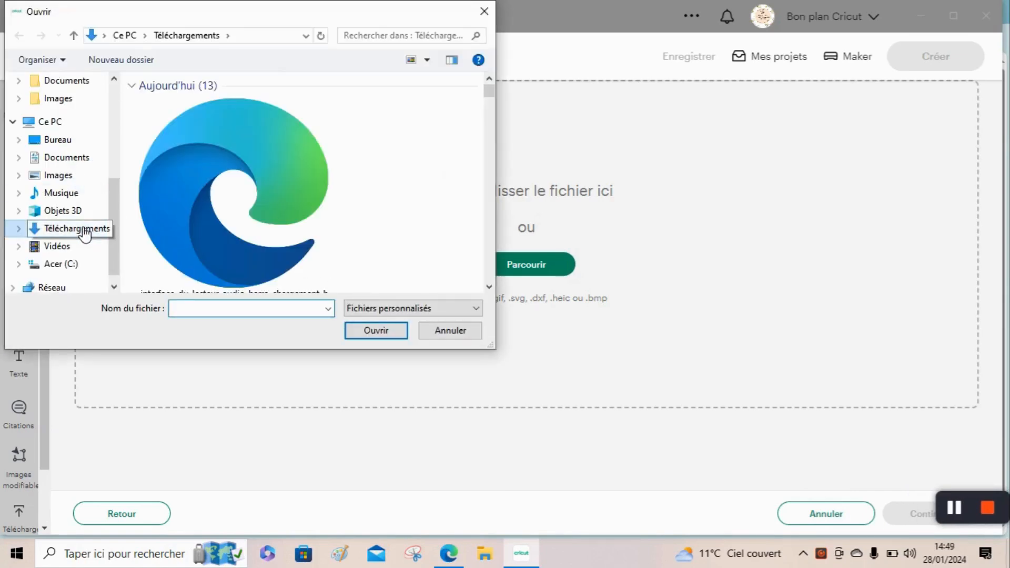
{"action": "left_click", "coordinate": [489, 286]}
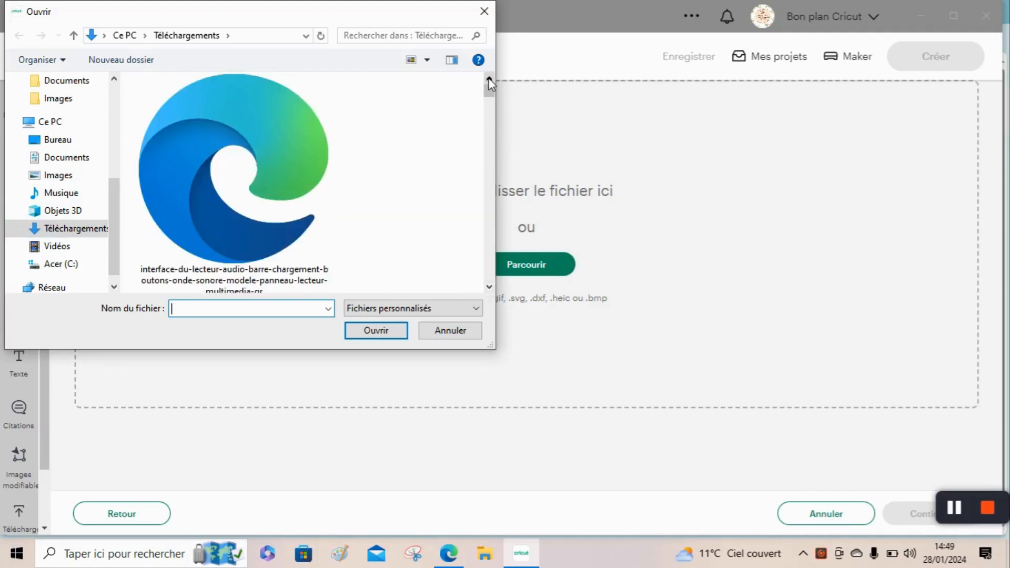
{"action": "left_click", "coordinate": [233, 196]}
{"action": "left_click", "coordinate": [376, 335]}
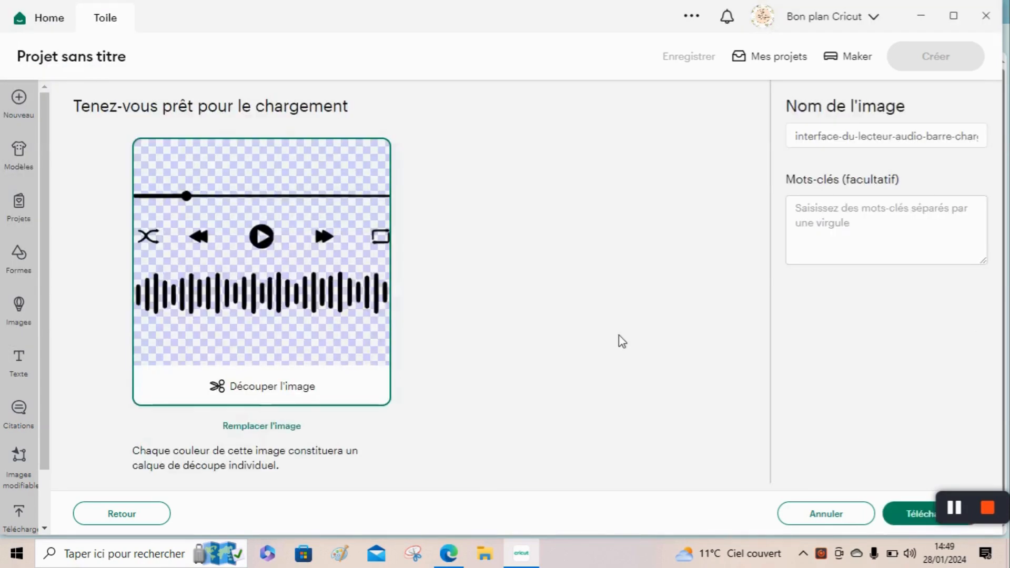
{"action": "left_click", "coordinate": [912, 513]}
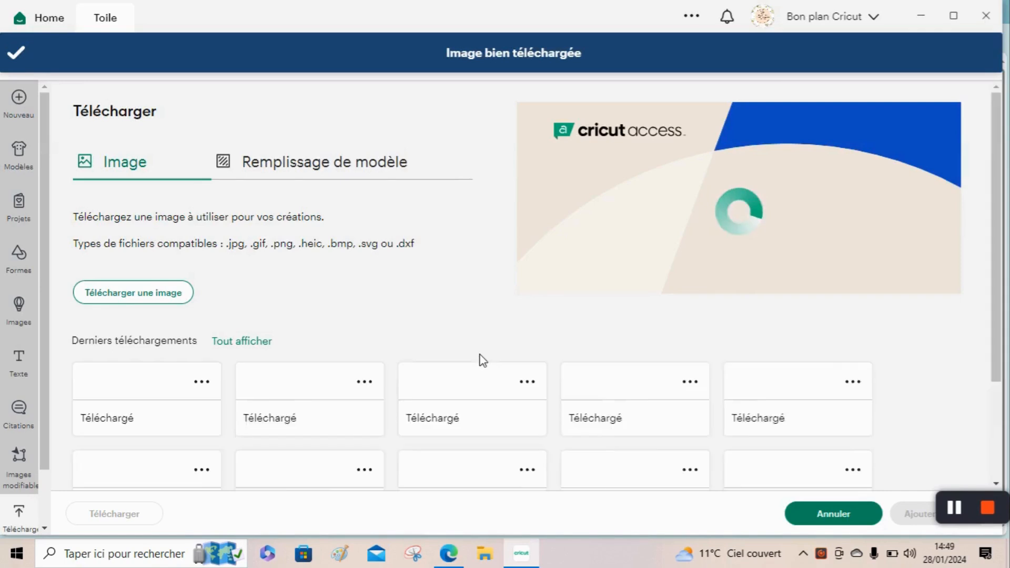
Step: Upload the Spotify code SVG spcode-6ri4yWOtcfGpTcigL2YeBe from the Téléchargements folder as a cut image
{"action": "left_click", "coordinate": [156, 293]}
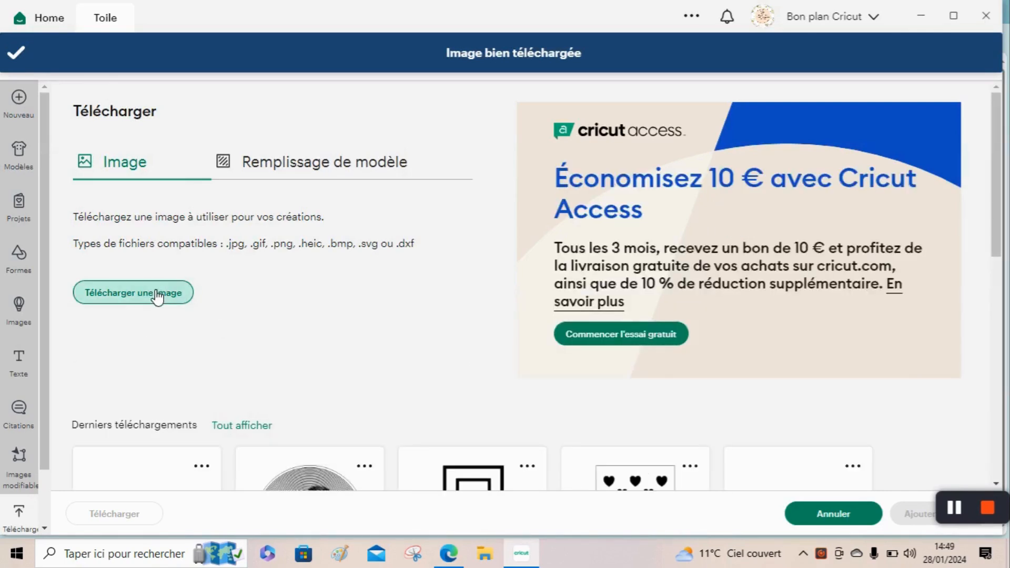
{"action": "left_click", "coordinate": [535, 263]}
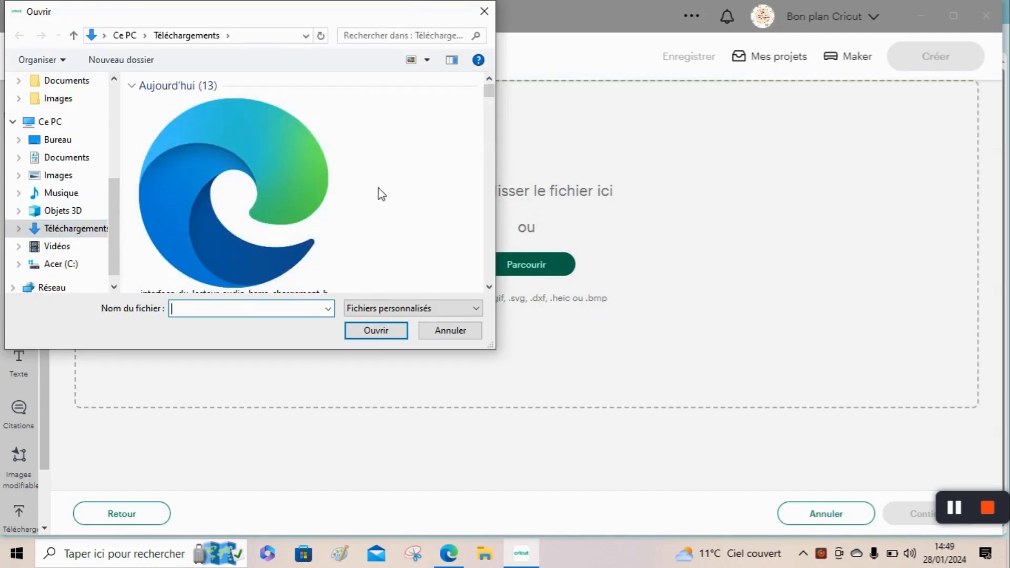
{"action": "left_click", "coordinate": [490, 287]}
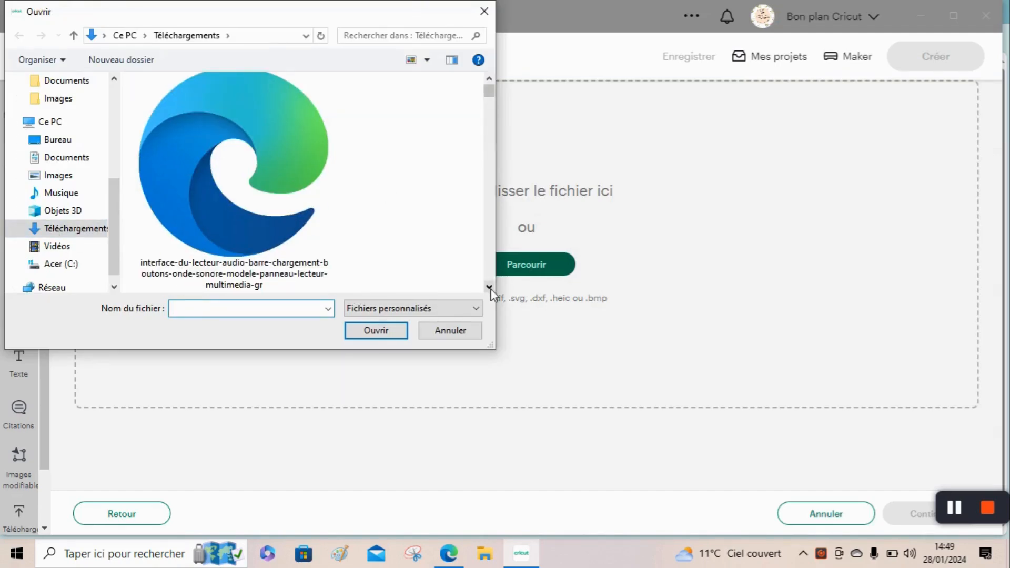
{"action": "left_click", "coordinate": [490, 287]}
{"action": "left_click", "coordinate": [490, 287]}
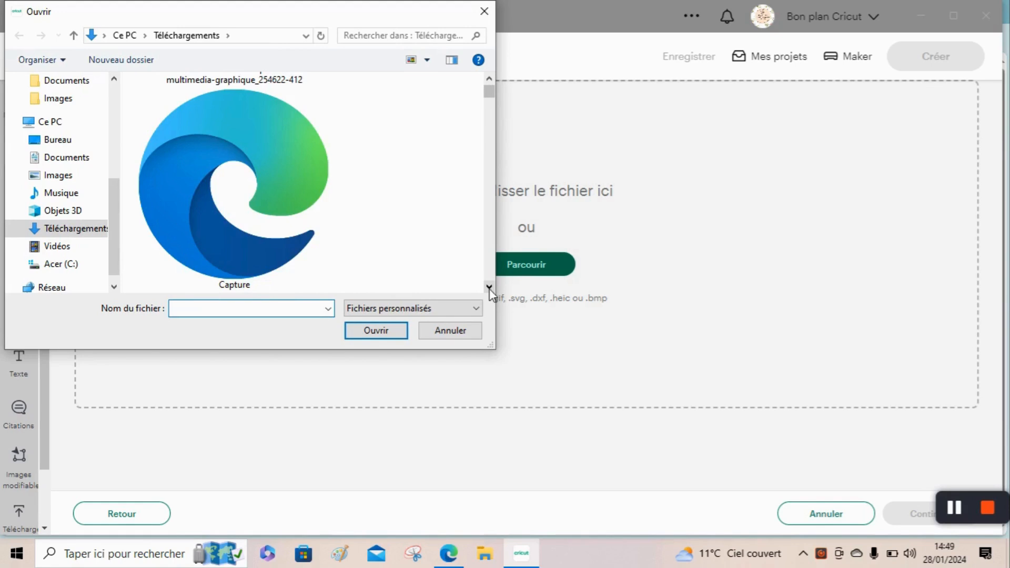
{"action": "left_click", "coordinate": [191, 191]}
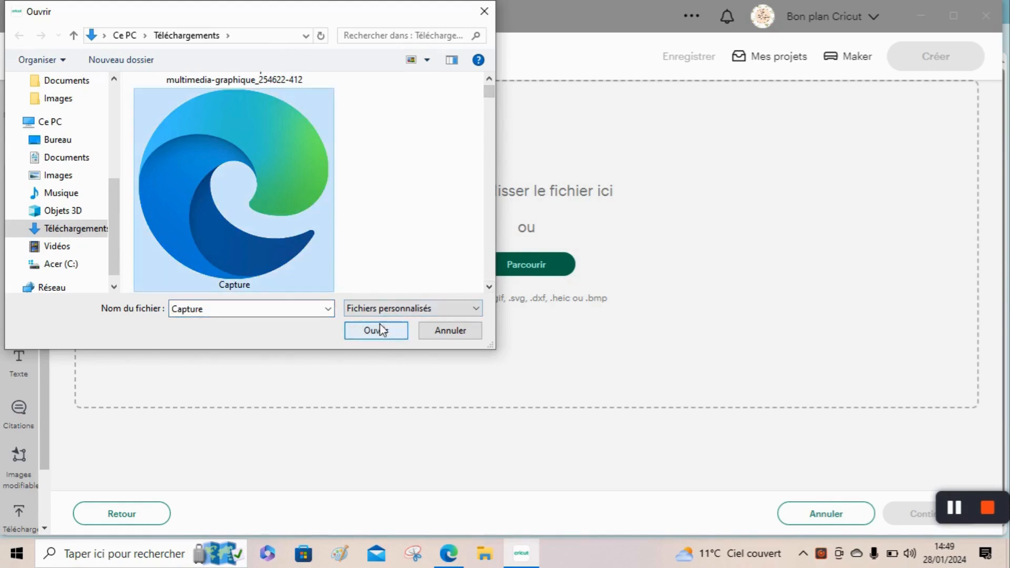
{"action": "left_click", "coordinate": [490, 287]}
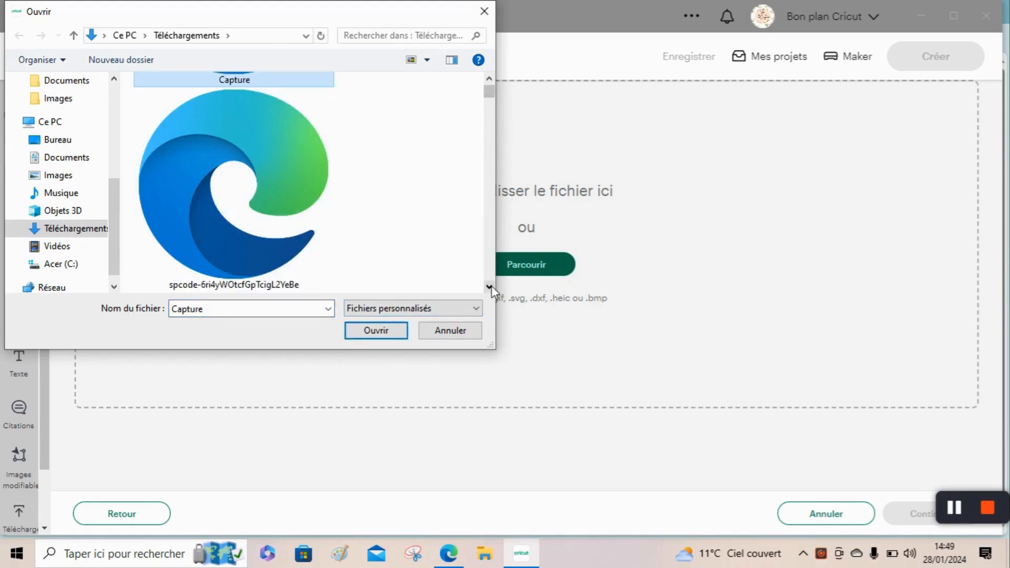
{"action": "left_click", "coordinate": [211, 221]}
{"action": "left_click", "coordinate": [374, 331]}
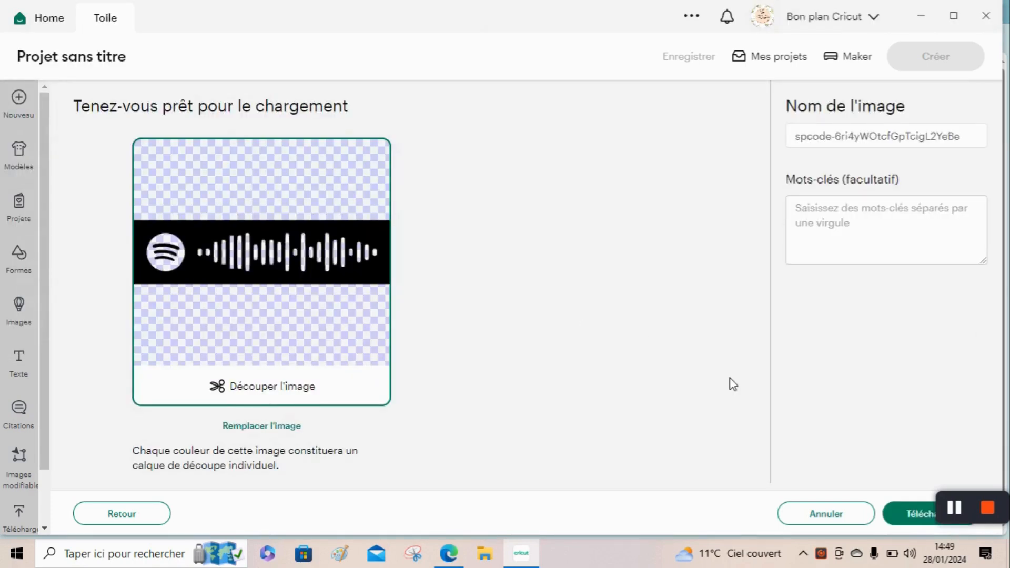
{"action": "left_click", "coordinate": [931, 506]}
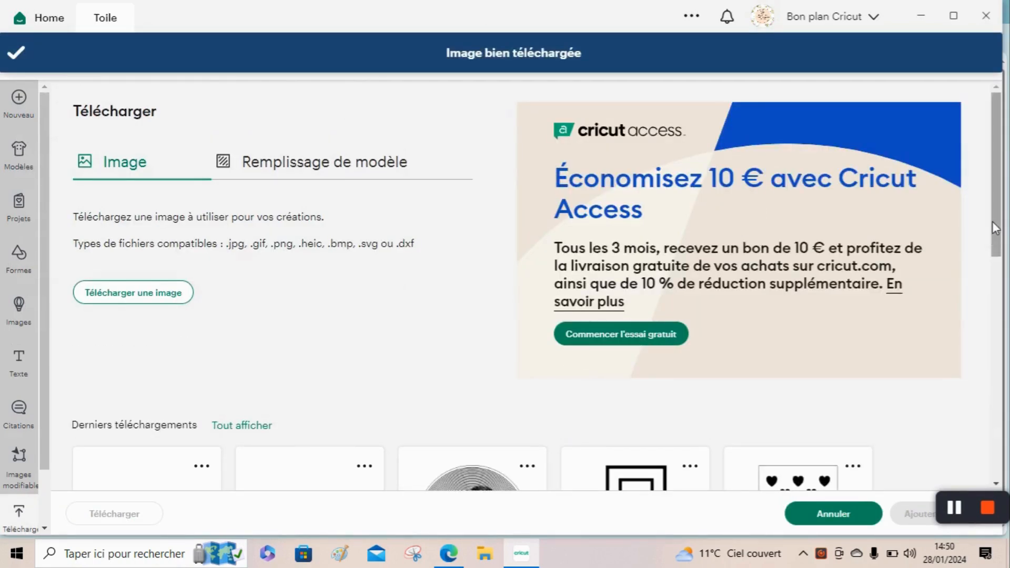
Step: Select the uploaded Spotify code and music player images among the recent uploads and add both to the canvas
{"action": "left_click_drag", "start_coordinate": [992, 221], "coordinate": [994, 260]}
{"action": "left_click", "coordinate": [259, 446]}
{"action": "left_click", "coordinate": [214, 417]}
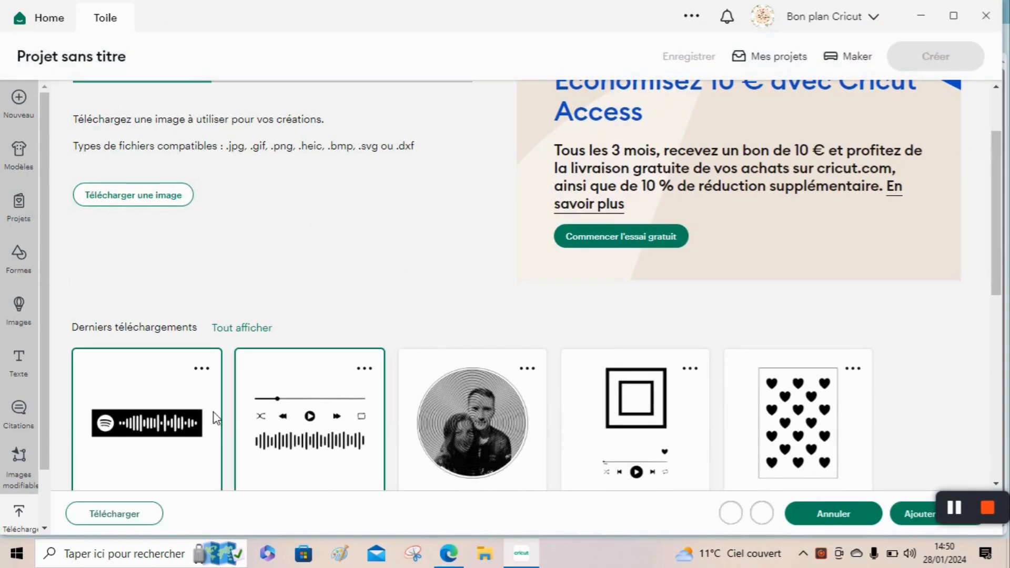
{"action": "left_click", "coordinate": [914, 516]}
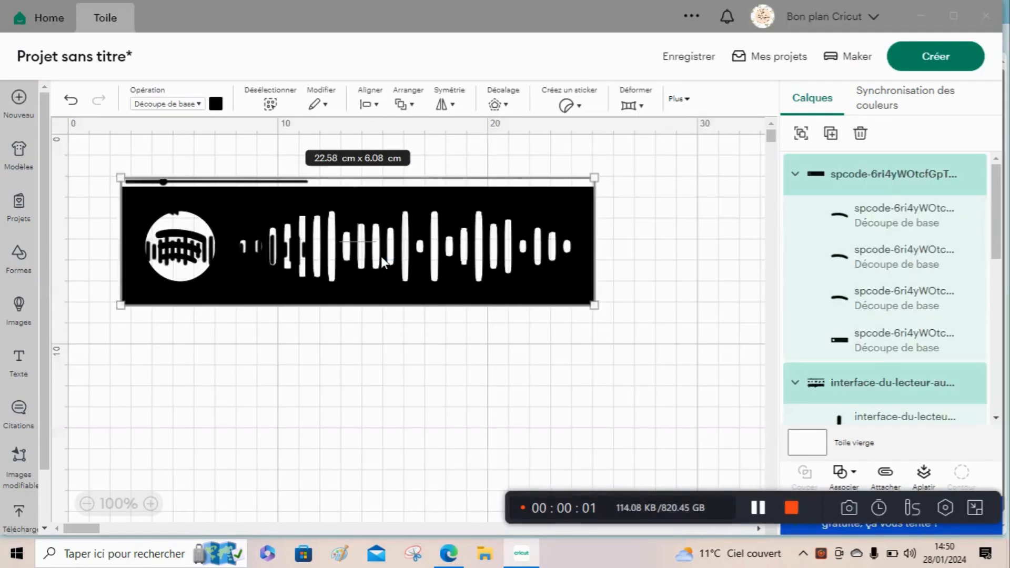
Step: Move both images down the canvas, and separate the Spotify code by placing it below the music player graphic
{"action": "left_click_drag", "start_coordinate": [374, 238], "coordinate": [467, 334]}
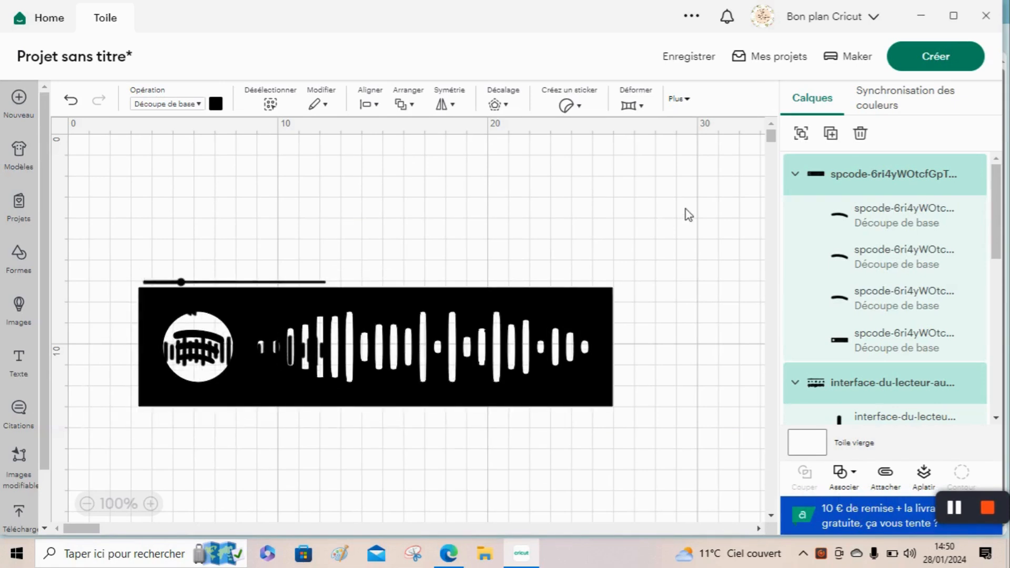
{"action": "left_click", "coordinate": [860, 176]}
{"action": "left_click_drag", "start_coordinate": [451, 362], "coordinate": [411, 499]}
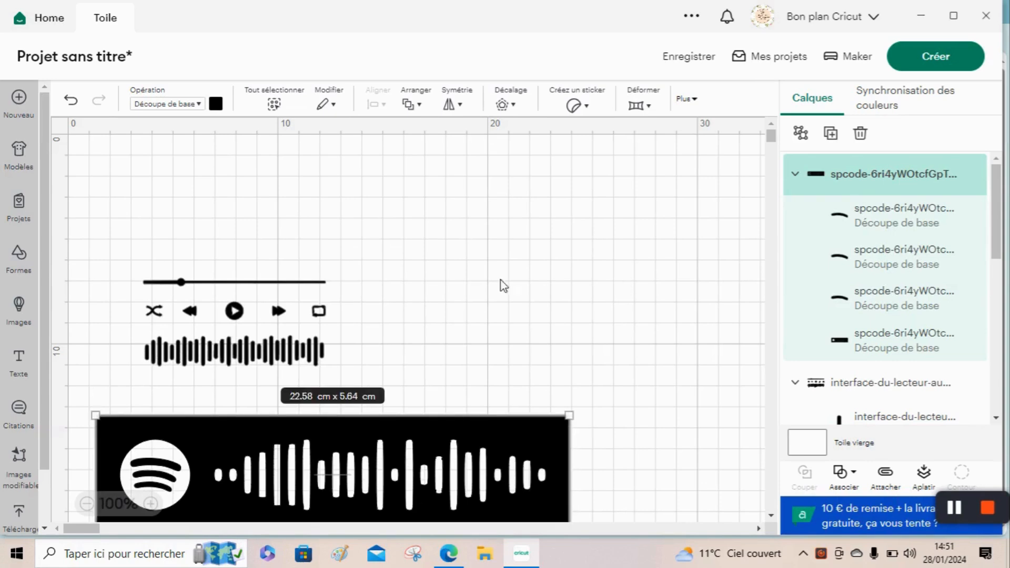
Step: Move the music player graphic up and to the right on the canvas, farther from the Spotify code
{"action": "left_click", "coordinate": [301, 322]}
{"action": "left_click_drag", "start_coordinate": [302, 322], "coordinate": [366, 262]}
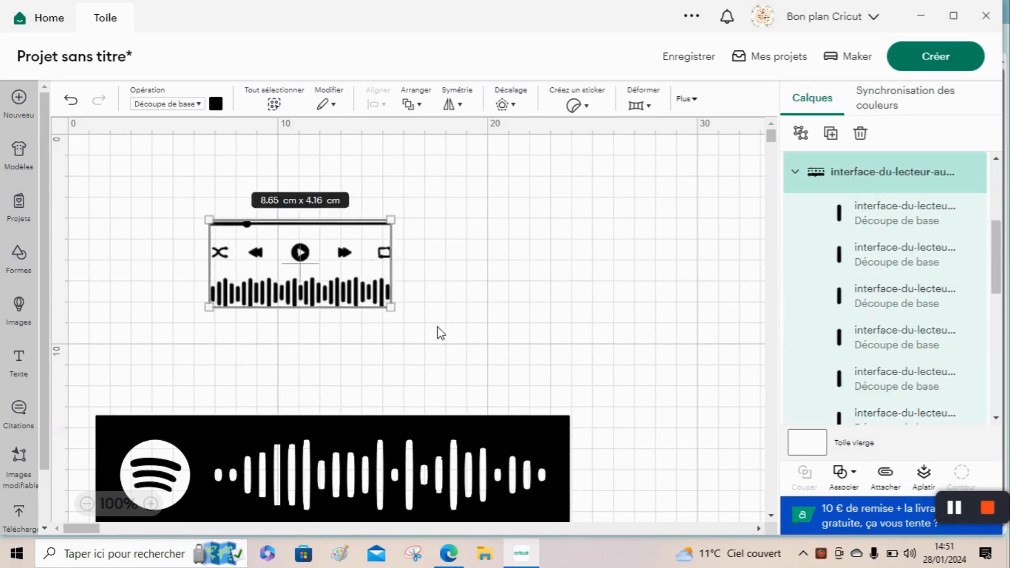
{"action": "left_click", "coordinate": [287, 312]}
{"action": "left_click", "coordinate": [278, 298]}
Step: Hide all the waveform bar layers of the music player graphic, keeping only the progress bar and playback controls
{"action": "left_click_drag", "start_coordinate": [999, 230], "coordinate": [1002, 426]}
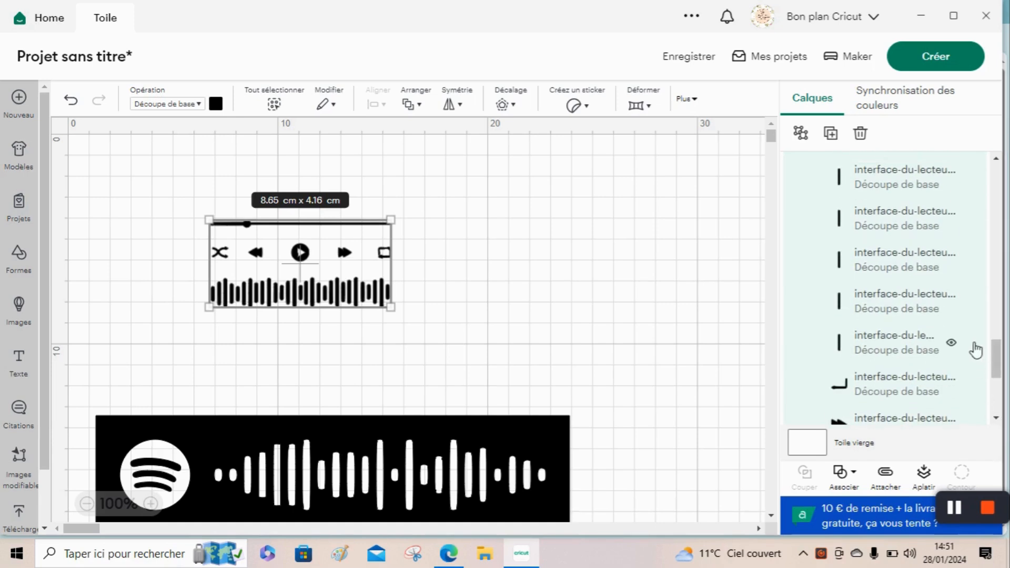
{"action": "left_click", "coordinate": [951, 343]}
{"action": "left_click", "coordinate": [955, 303]}
{"action": "left_click", "coordinate": [953, 261]}
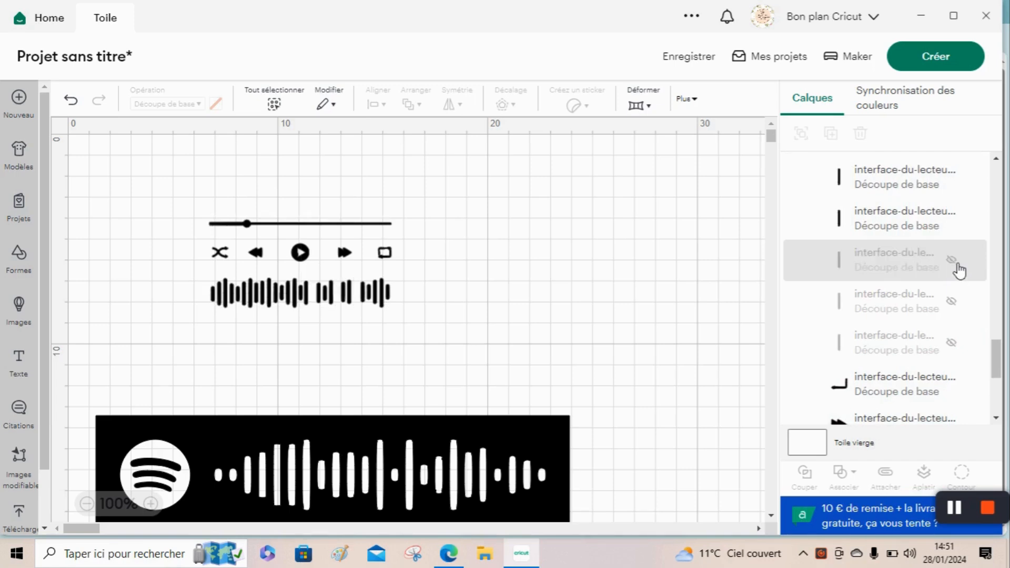
{"action": "left_click", "coordinate": [954, 220]}
{"action": "left_click", "coordinate": [953, 177]}
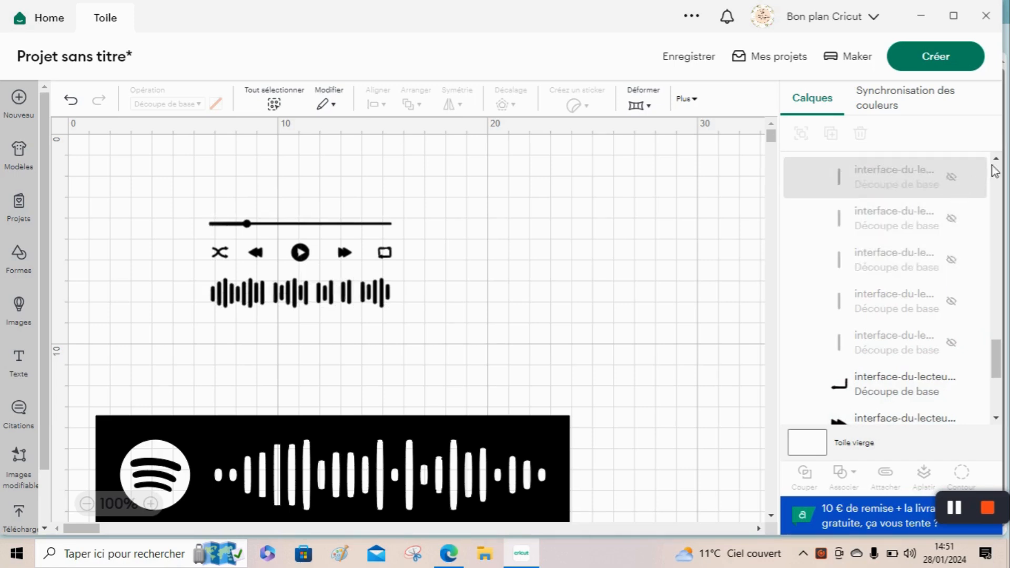
{"action": "left_click", "coordinate": [996, 158]}
{"action": "left_click", "coordinate": [996, 158]}
{"action": "left_click", "coordinate": [996, 158]}
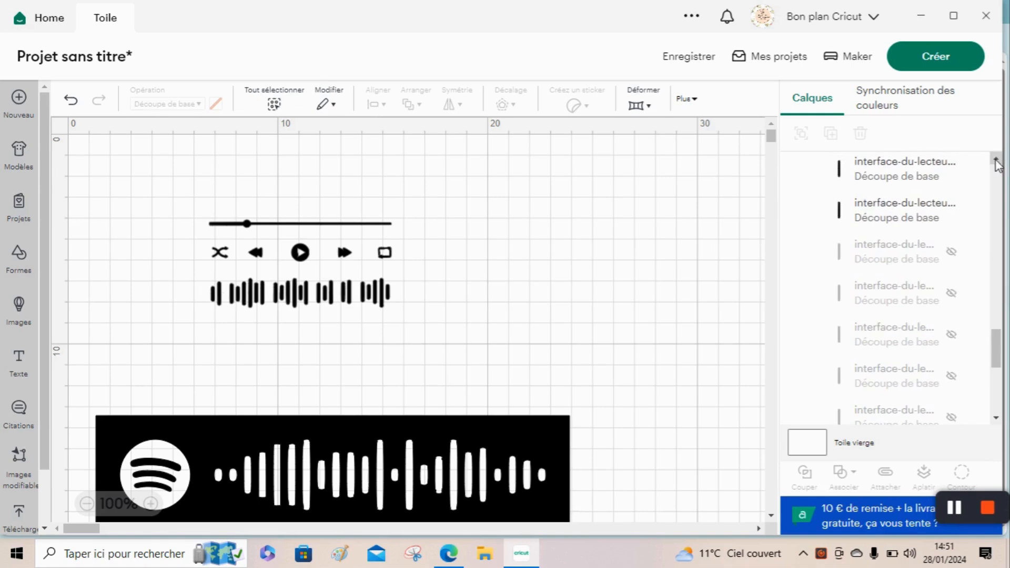
{"action": "scroll", "coordinate": [949, 210], "scroll_direction": "down", "scroll_amount": 1}
{"action": "left_click", "coordinate": [952, 228]}
{"action": "left_click", "coordinate": [952, 270]}
{"action": "left_click", "coordinate": [955, 276]}
{"action": "left_click", "coordinate": [958, 235]}
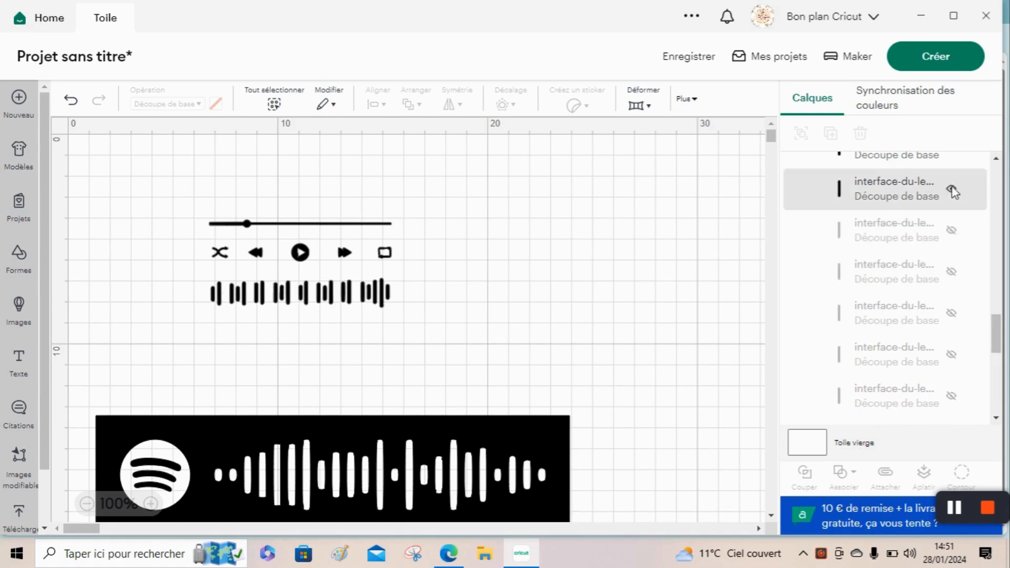
{"action": "left_click", "coordinate": [996, 159]}
{"action": "left_click", "coordinate": [995, 159]}
{"action": "left_click", "coordinate": [954, 234]}
{"action": "left_click", "coordinate": [953, 196]}
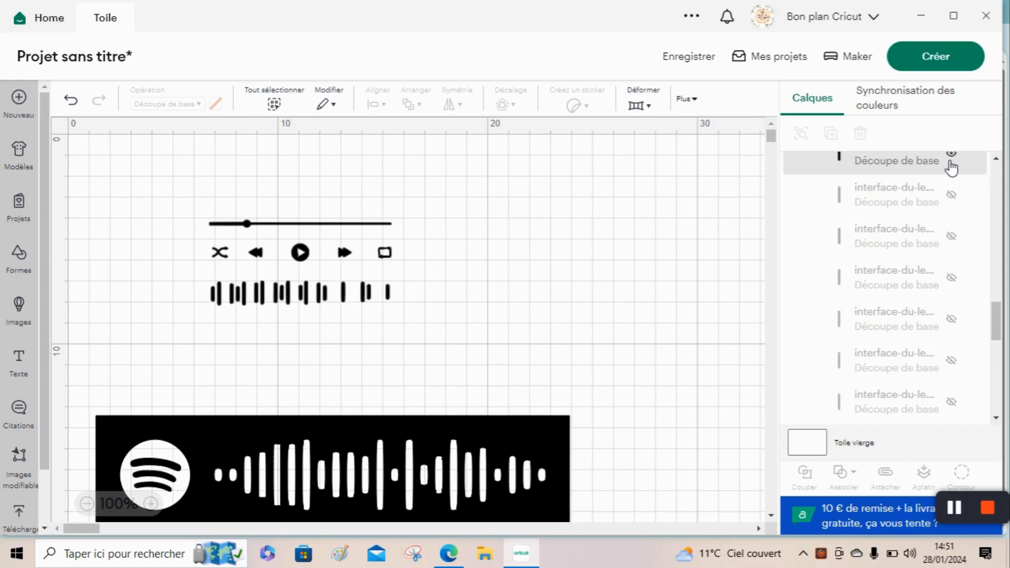
{"action": "left_click", "coordinate": [952, 156]}
{"action": "left_click", "coordinate": [996, 159]}
{"action": "left_click", "coordinate": [995, 159]}
{"action": "left_click", "coordinate": [996, 159]}
{"action": "left_click", "coordinate": [995, 159]}
{"action": "left_click", "coordinate": [996, 160]}
{"action": "left_click", "coordinate": [996, 160]}
{"action": "left_click", "coordinate": [951, 262]}
{"action": "left_click", "coordinate": [950, 261]}
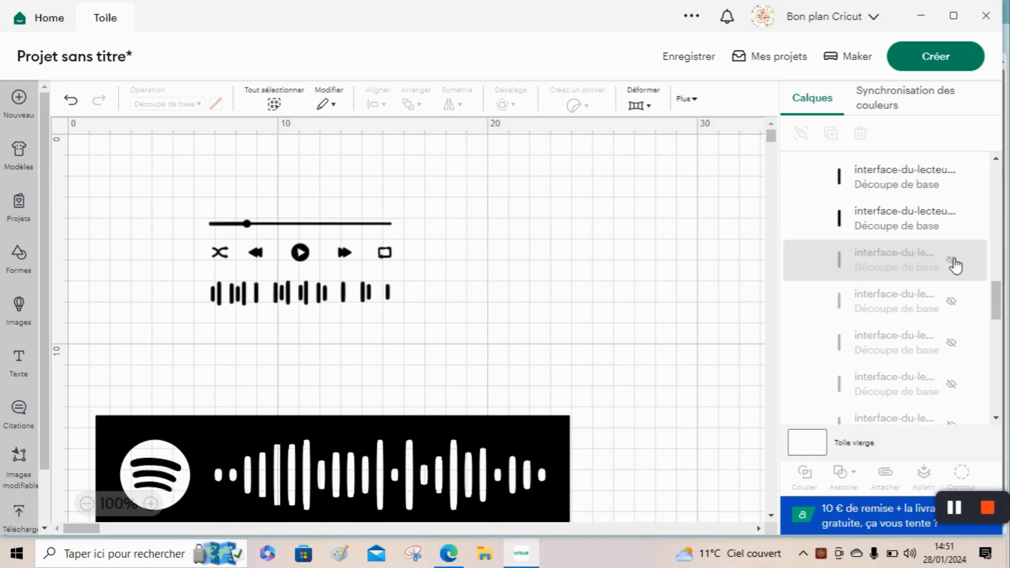
{"action": "left_click", "coordinate": [953, 218]}
{"action": "left_click", "coordinate": [954, 179]}
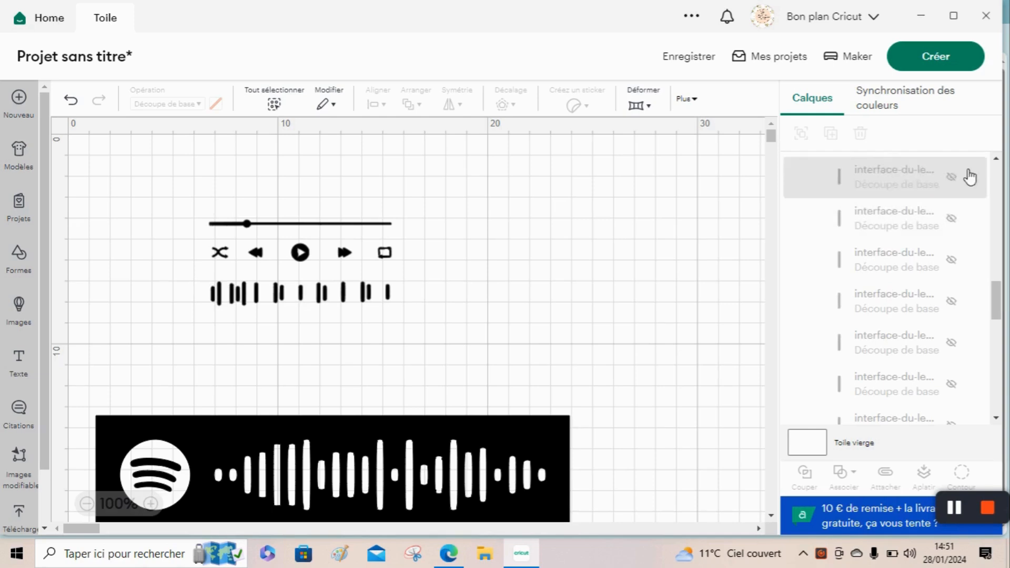
{"action": "left_click", "coordinate": [995, 159]}
{"action": "left_click", "coordinate": [995, 159]}
{"action": "left_click", "coordinate": [995, 159]}
{"action": "left_click", "coordinate": [996, 159]}
{"action": "left_click", "coordinate": [996, 158]}
{"action": "left_click", "coordinate": [996, 159]}
{"action": "left_click", "coordinate": [995, 159]}
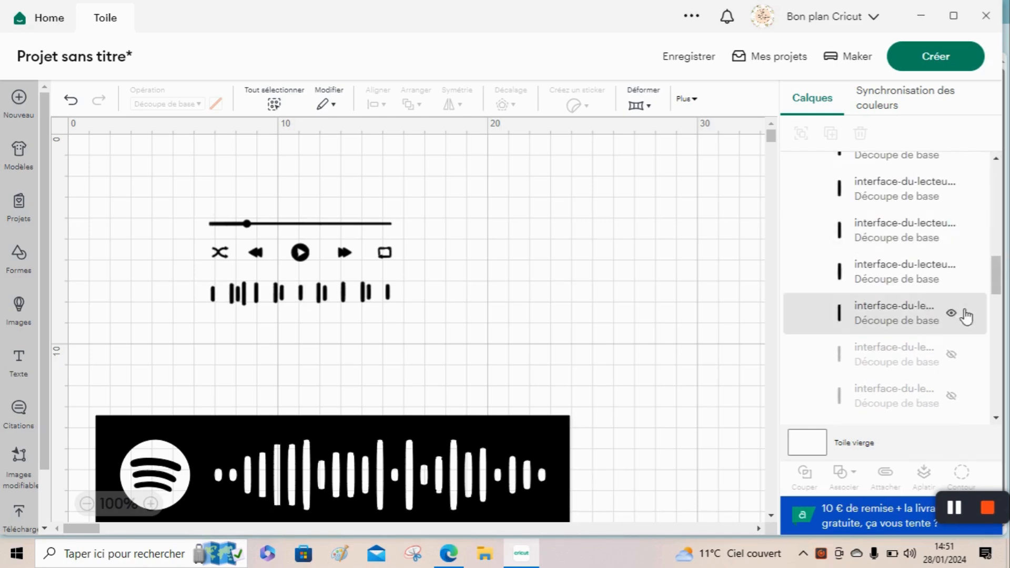
{"action": "left_click", "coordinate": [952, 316]}
{"action": "left_click", "coordinate": [953, 271]}
{"action": "left_click", "coordinate": [953, 231]}
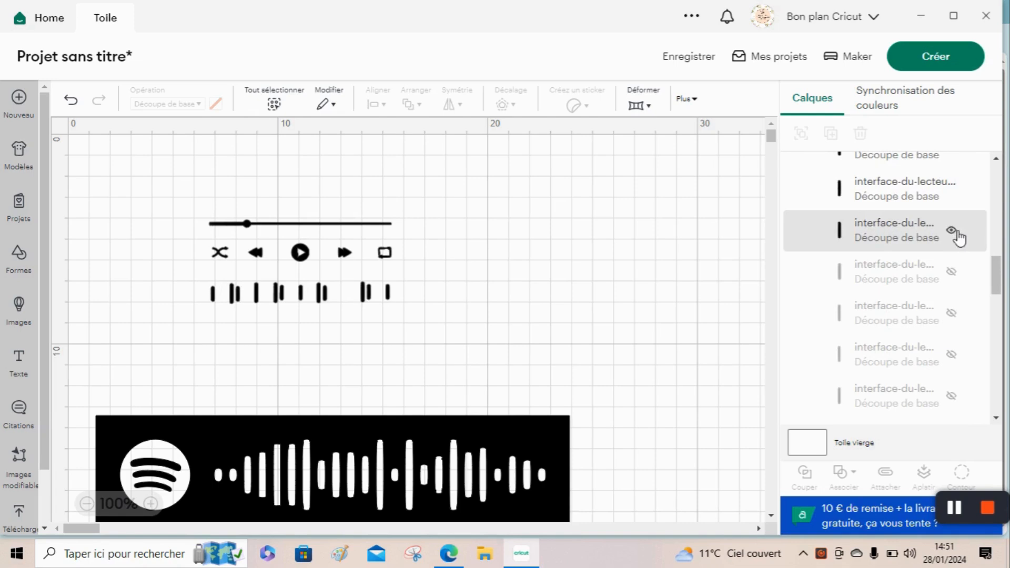
{"action": "left_click", "coordinate": [952, 189]}
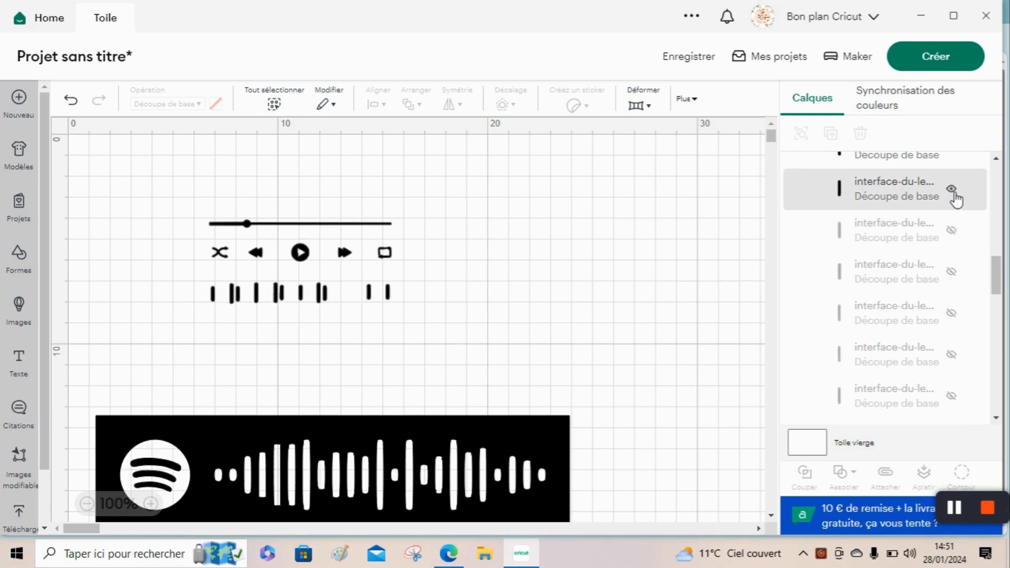
{"action": "left_click", "coordinate": [996, 159]}
{"action": "left_click", "coordinate": [996, 158]}
{"action": "left_click", "coordinate": [995, 159]}
{"action": "left_click", "coordinate": [995, 159]}
{"action": "left_click", "coordinate": [951, 292]}
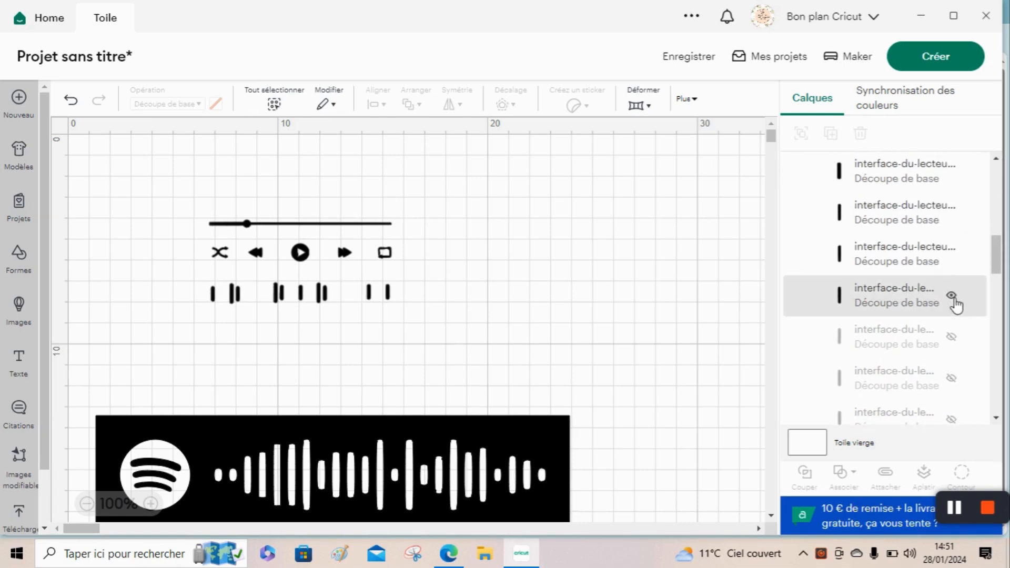
{"action": "left_click", "coordinate": [952, 292]}
{"action": "left_click", "coordinate": [953, 253]}
{"action": "left_click", "coordinate": [953, 212]}
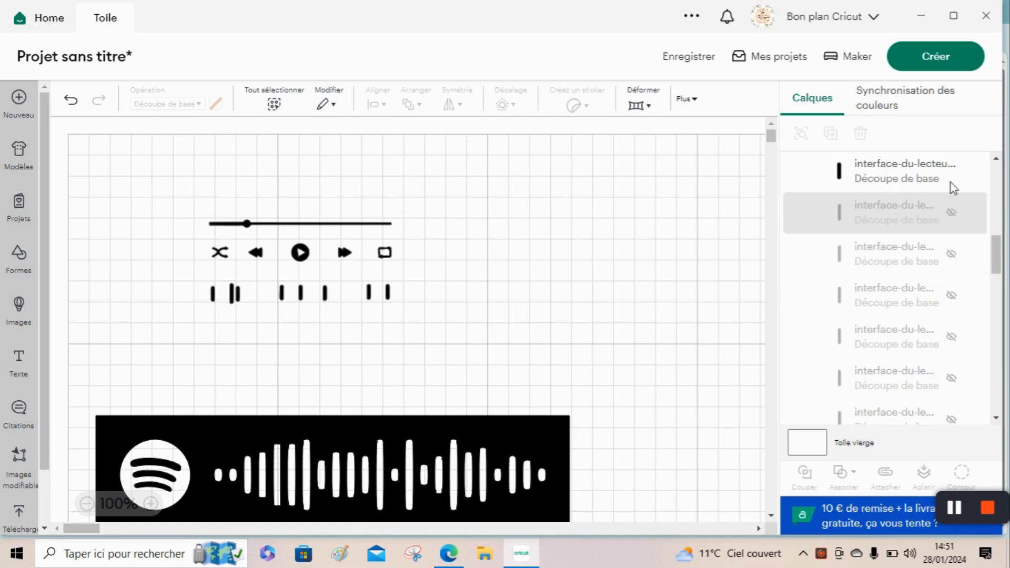
{"action": "left_click", "coordinate": [954, 173]}
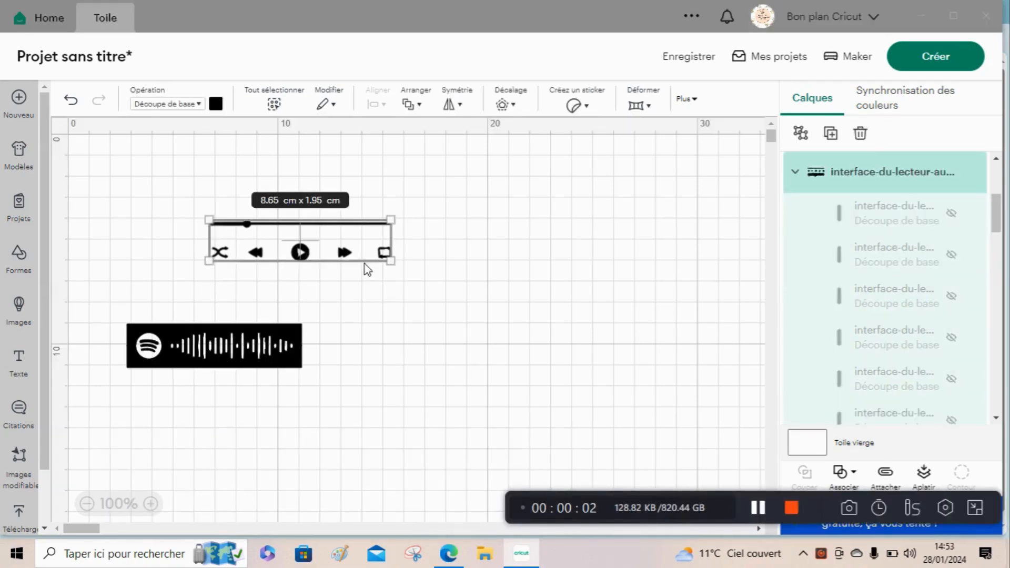
Step: Set the music player graphic's width to 13 cm with its proportions locked
{"action": "left_click", "coordinate": [434, 330]}
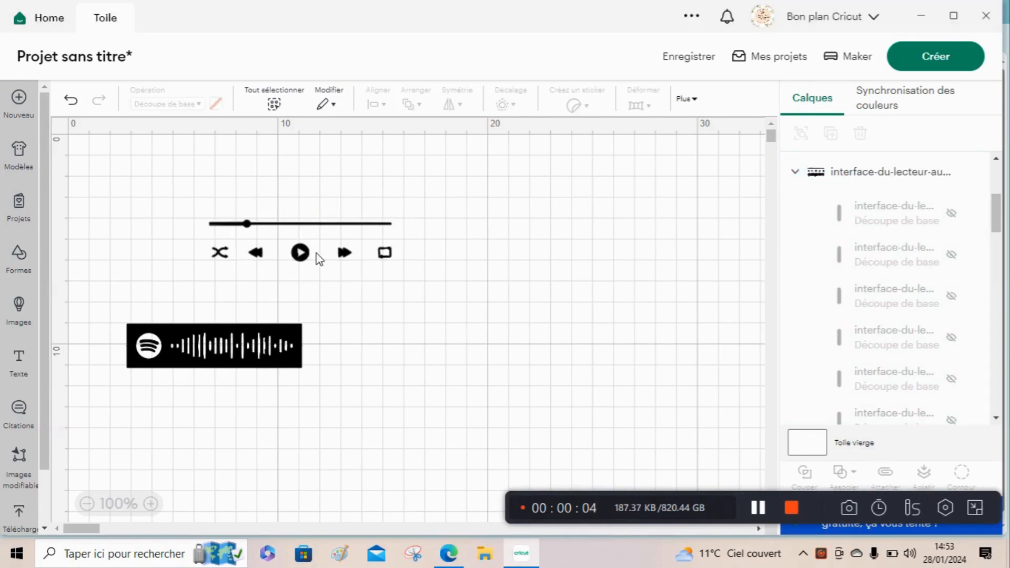
{"action": "left_click", "coordinate": [318, 259]}
{"action": "left_click", "coordinate": [693, 100]}
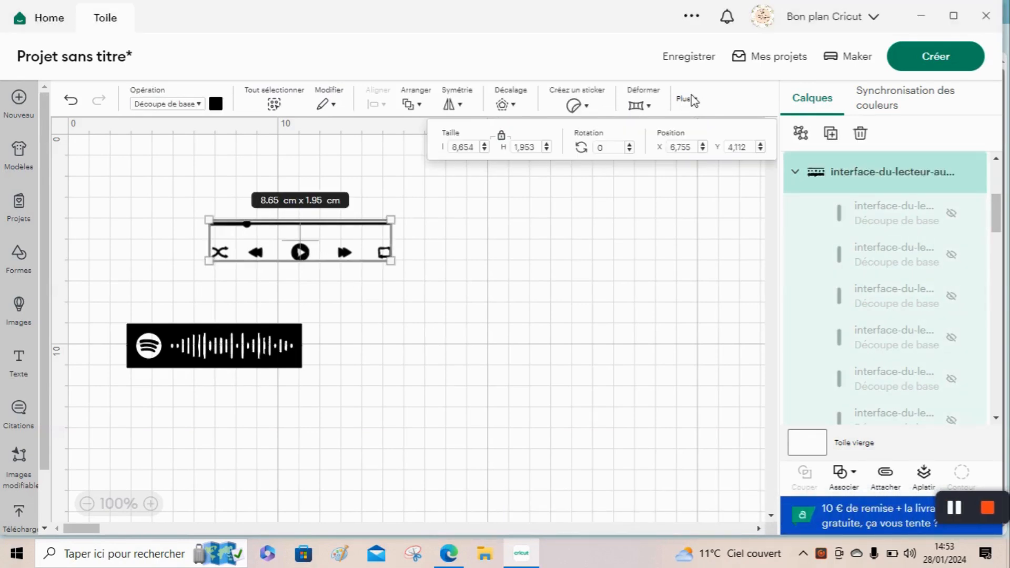
{"action": "double_click", "coordinate": [454, 149]}
{"action": "key", "text": "Return"}
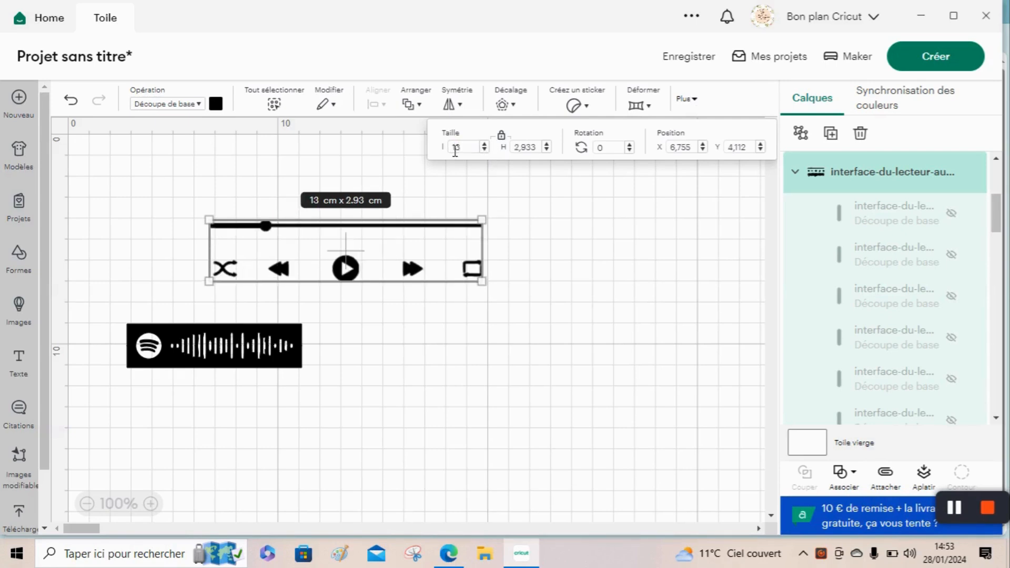
Step: Set the Spotify code's width to 13 cm and place it directly beneath the playback controls
{"action": "left_click", "coordinate": [287, 329]}
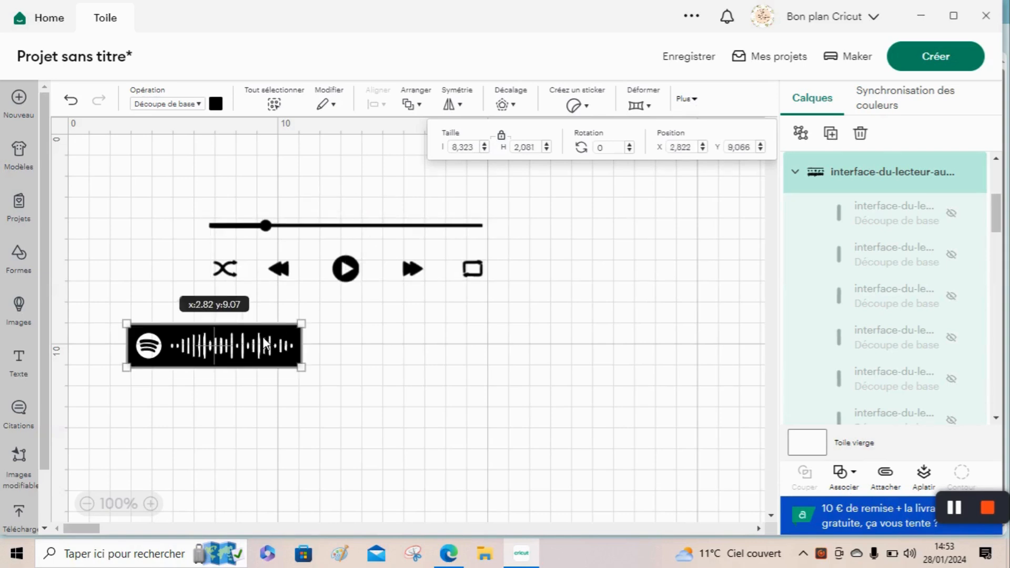
{"action": "left_click", "coordinate": [691, 100]}
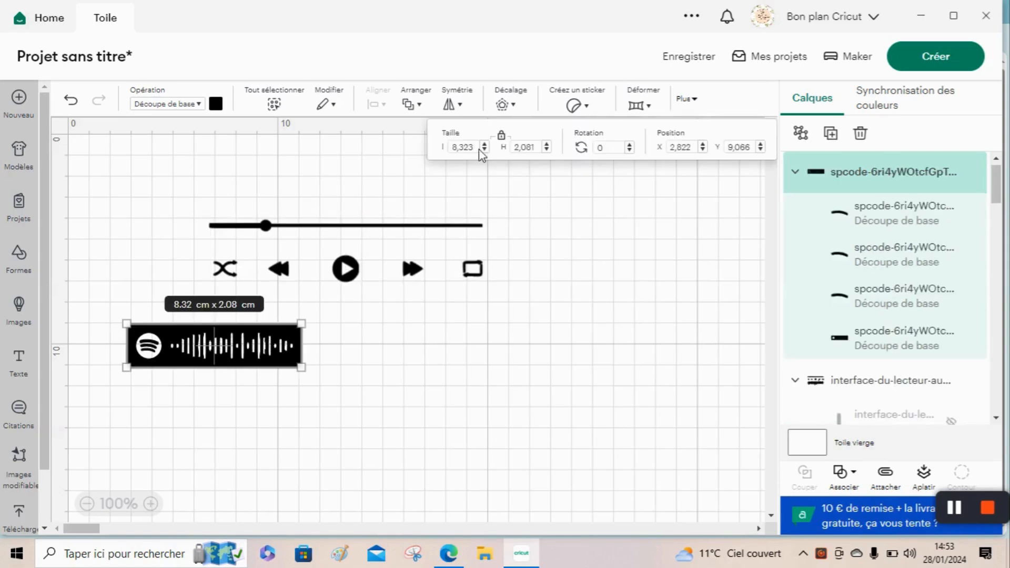
{"action": "double_click", "coordinate": [459, 153]}
{"action": "type", "text": "13"}
{"action": "key", "text": "Return"}
{"action": "left_click", "coordinate": [539, 347]}
{"action": "left_click_drag", "start_coordinate": [310, 359], "coordinate": [395, 332]}
Step: Select the music player graphic and the Spotify code together and center them horizontally on each other
{"action": "left_click_drag", "start_coordinate": [345, 413], "coordinate": [329, 208]}
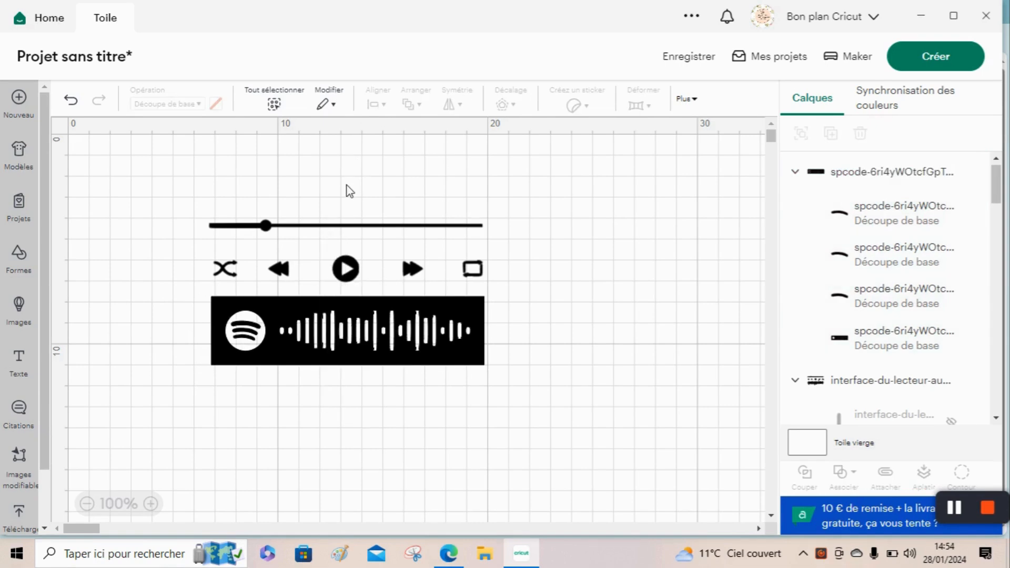
{"action": "left_click_drag", "start_coordinate": [365, 392], "coordinate": [368, 200]}
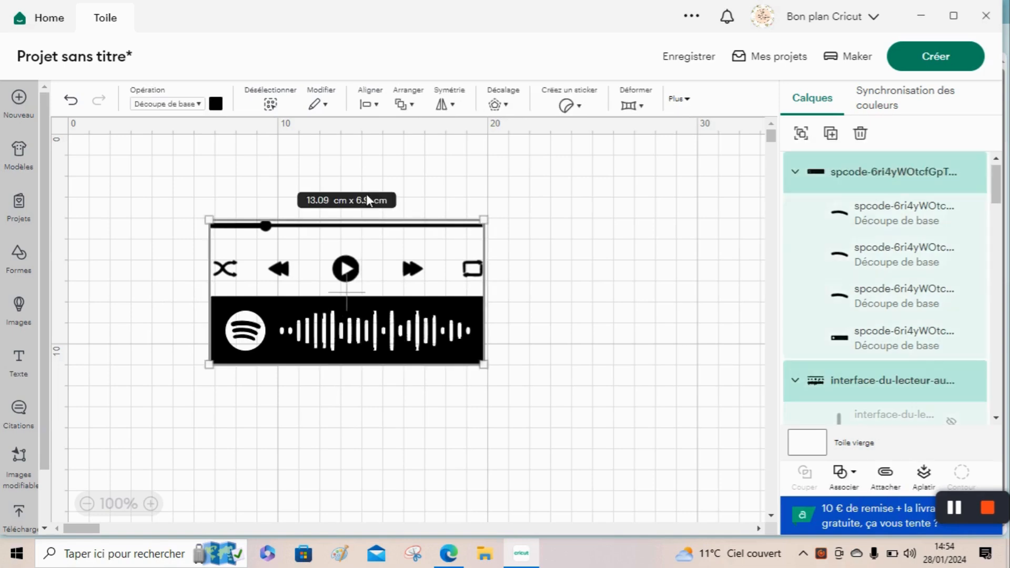
{"action": "left_click", "coordinate": [370, 104]}
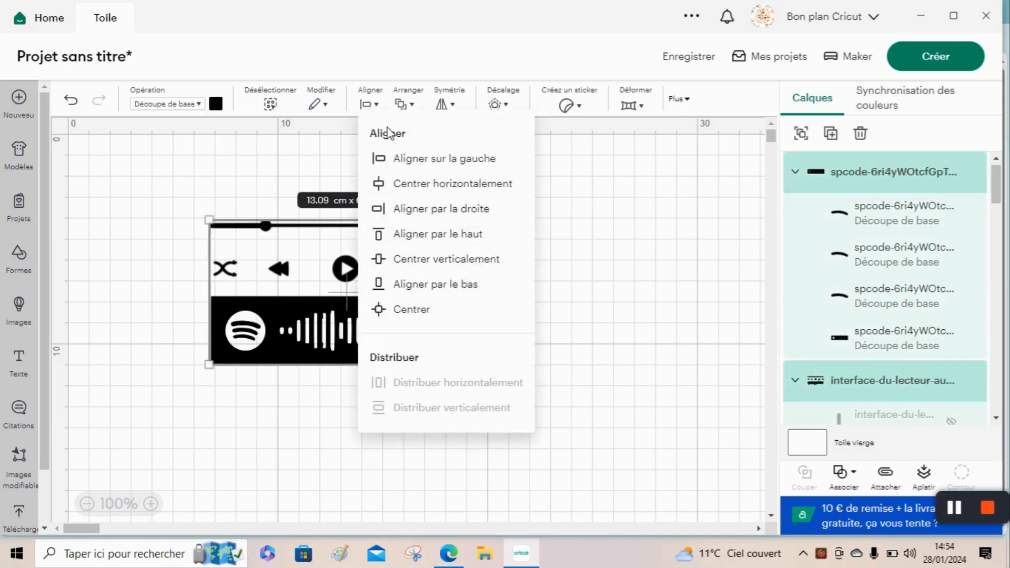
{"action": "left_click", "coordinate": [435, 185]}
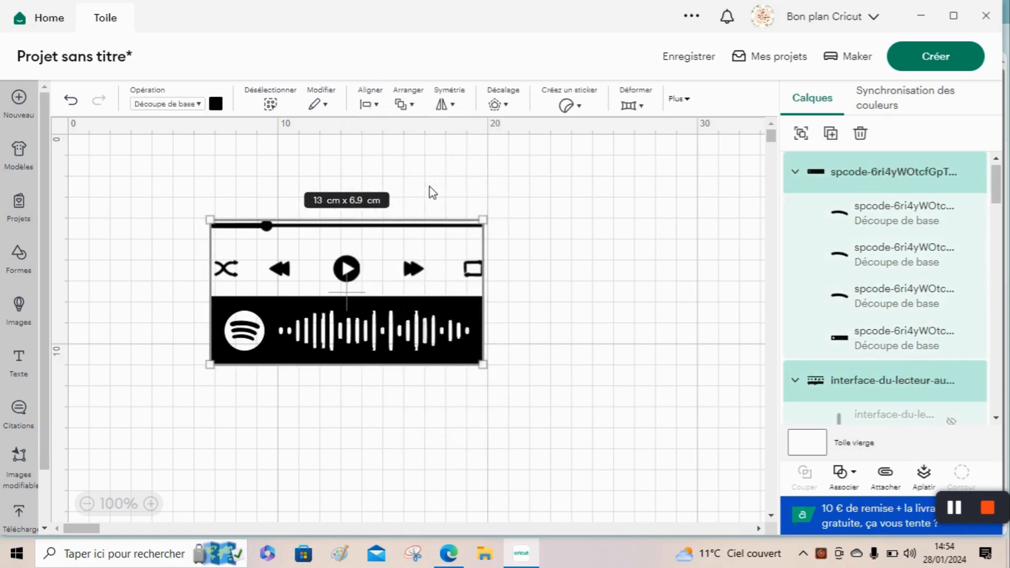
{"action": "left_click", "coordinate": [559, 228]}
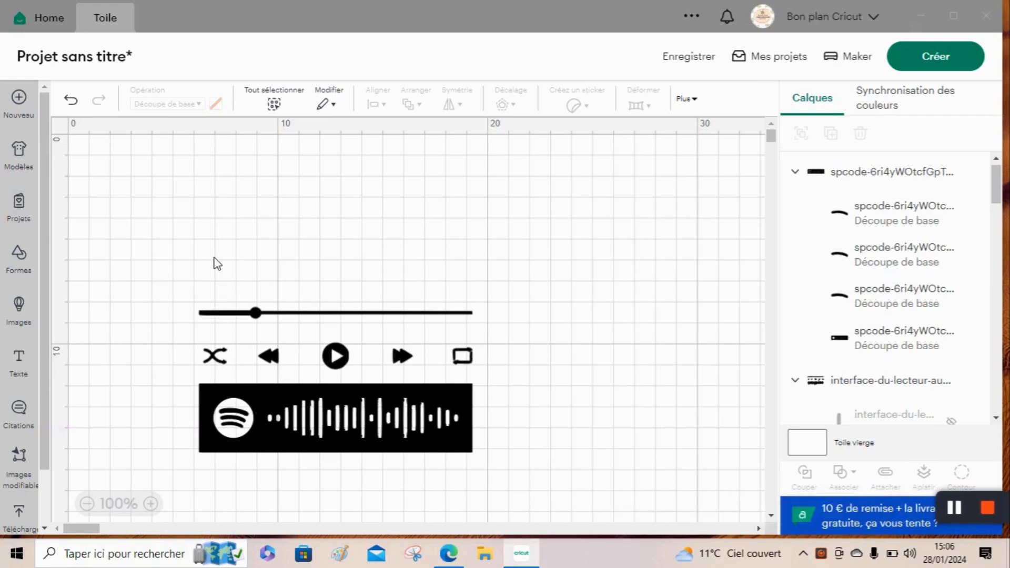
Step: Add a text object above the progress bar and replace its placeholder with "Sensualté"
{"action": "left_click", "coordinate": [24, 373]}
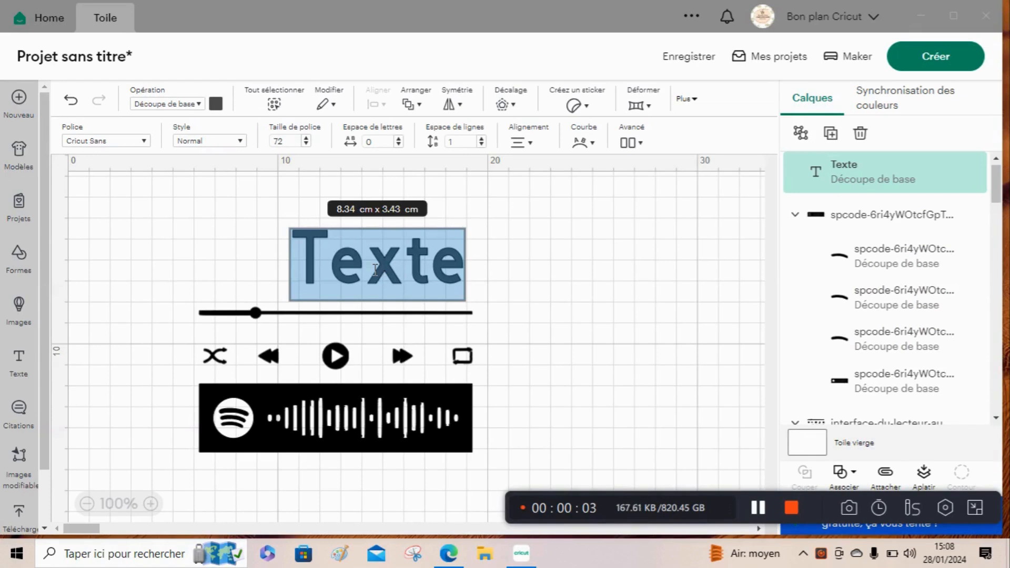
{"action": "left_click", "coordinate": [374, 269]}
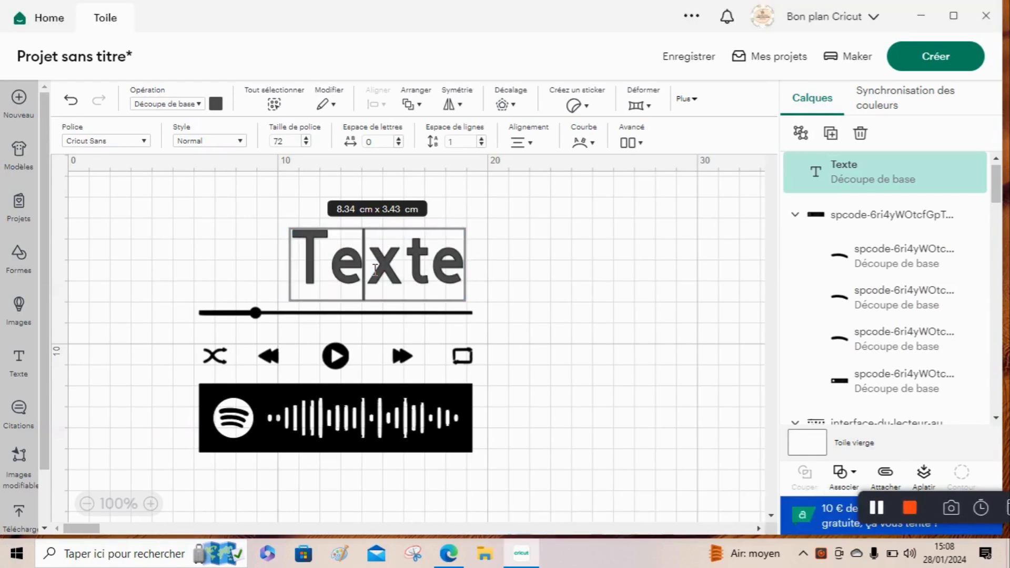
{"action": "double_click", "coordinate": [339, 258]}
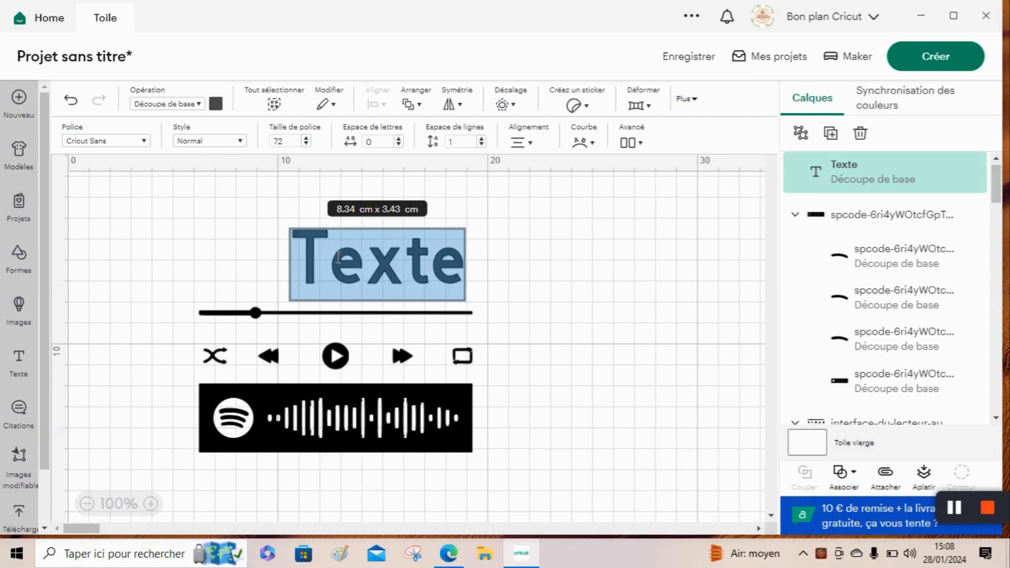
{"action": "key", "text": "BackSpace"}
{"action": "type", "text": "Su"}
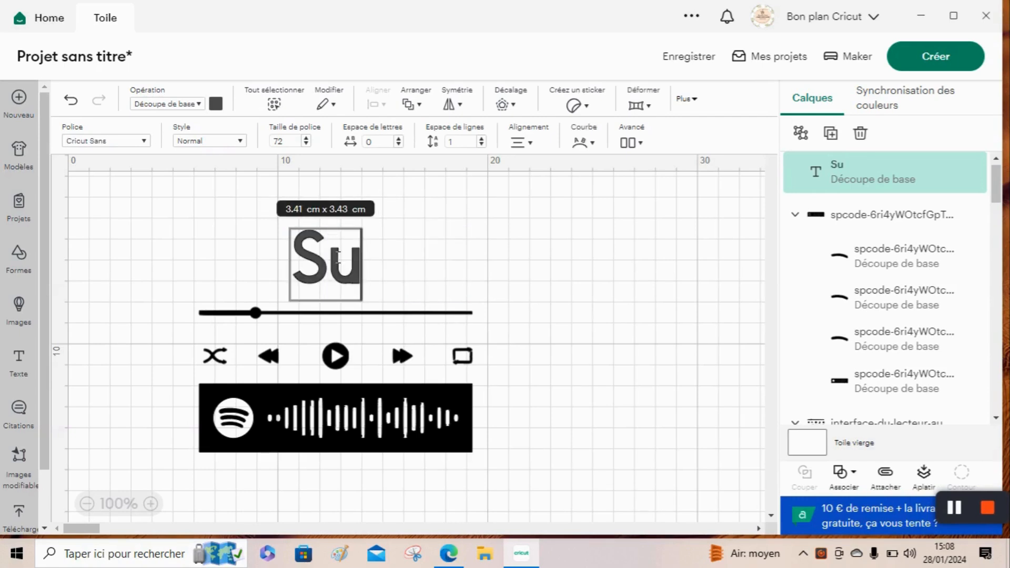
{"action": "key", "text": "BackSpace"}
{"action": "type", "text": "en"}
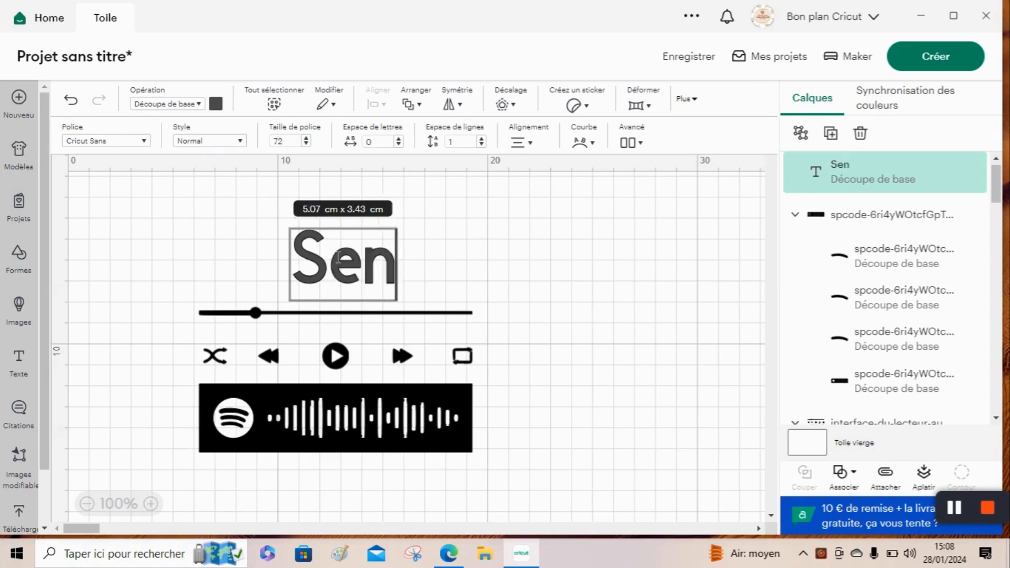
{"action": "type", "text": "sualté"}
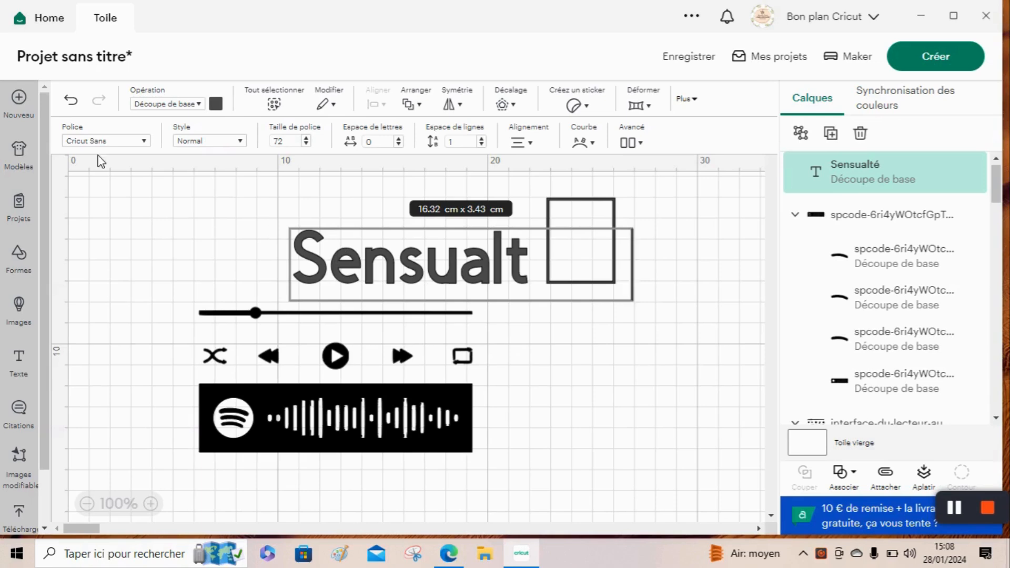
Step: Apply the Vanilla Caramel system font to the title text and shift it left above the progress bar
{"action": "left_click", "coordinate": [121, 145]}
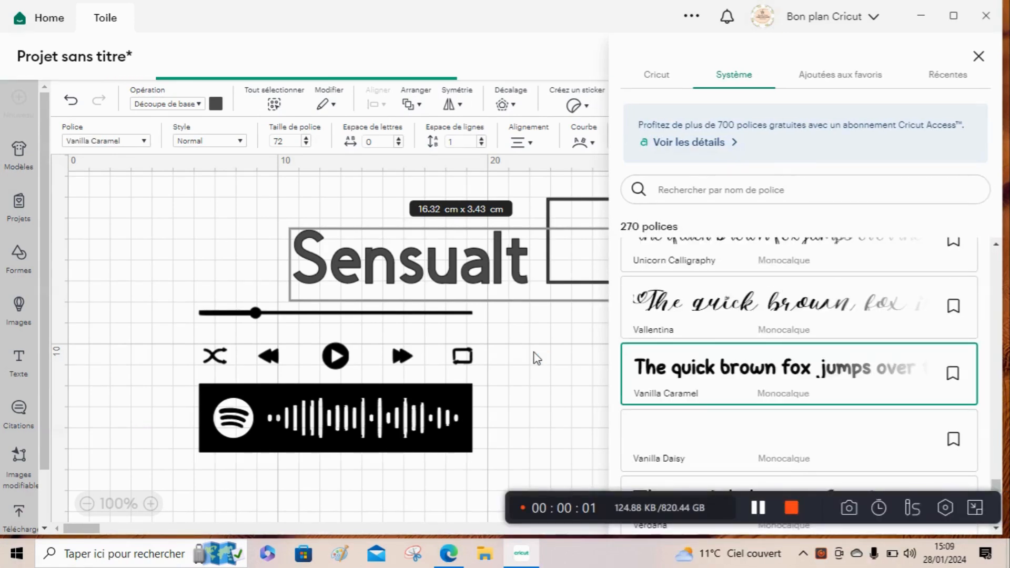
{"action": "left_click", "coordinate": [678, 395]}
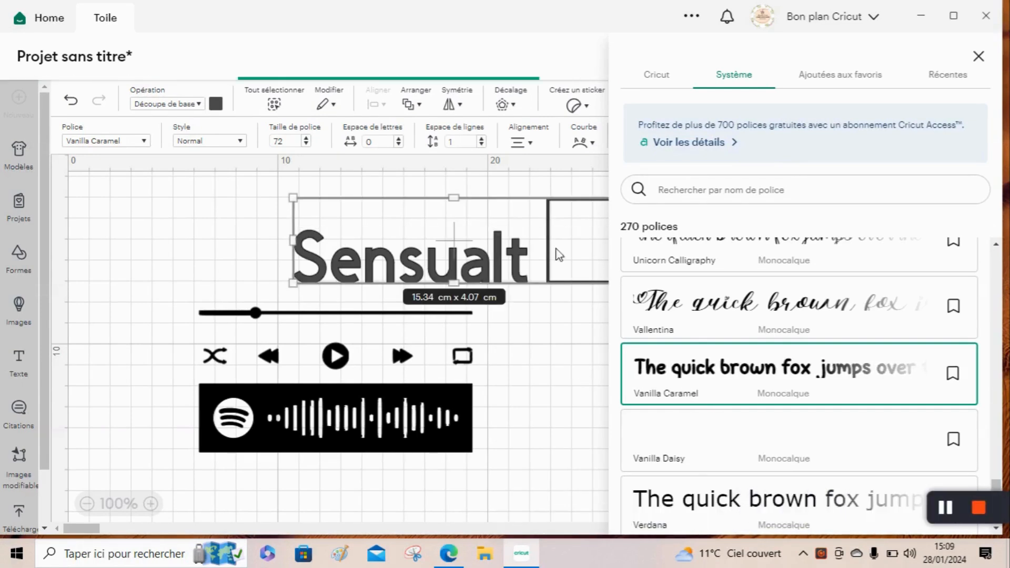
{"action": "left_click", "coordinate": [995, 244]}
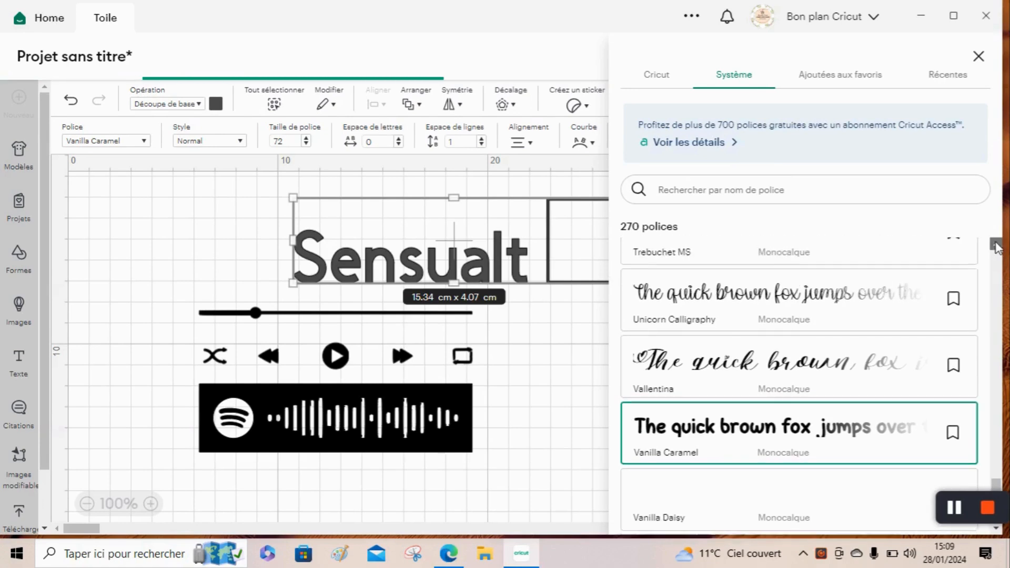
{"action": "left_click", "coordinate": [996, 245]}
{"action": "left_click", "coordinate": [996, 244]}
{"action": "left_click", "coordinate": [469, 231]}
{"action": "left_click_drag", "start_coordinate": [469, 232], "coordinate": [318, 230]}
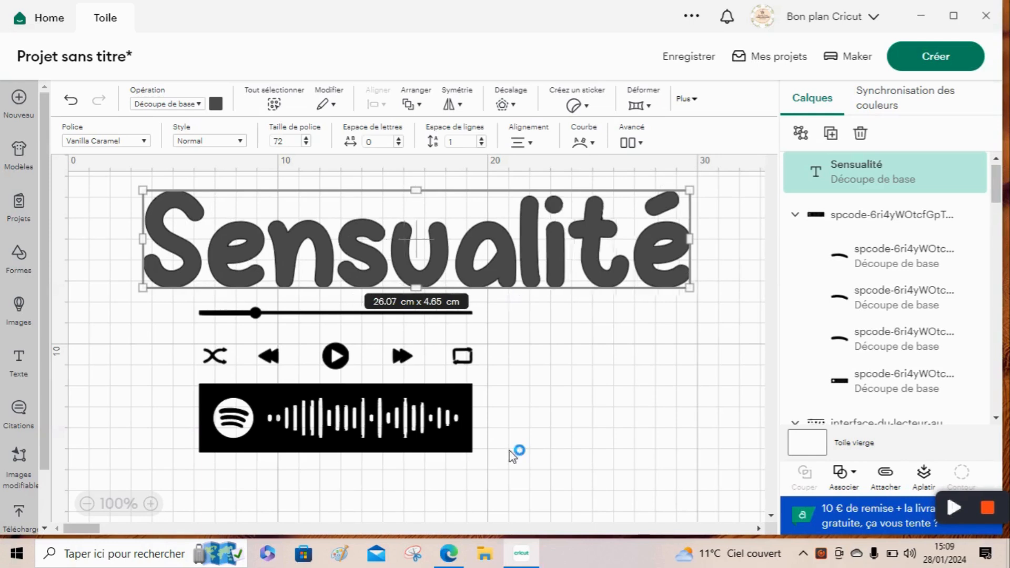
Step: Recolour the title text black, scale it down and place it just above the start of the progress bar
{"action": "left_click", "coordinate": [216, 104]}
{"action": "left_click", "coordinate": [231, 167]}
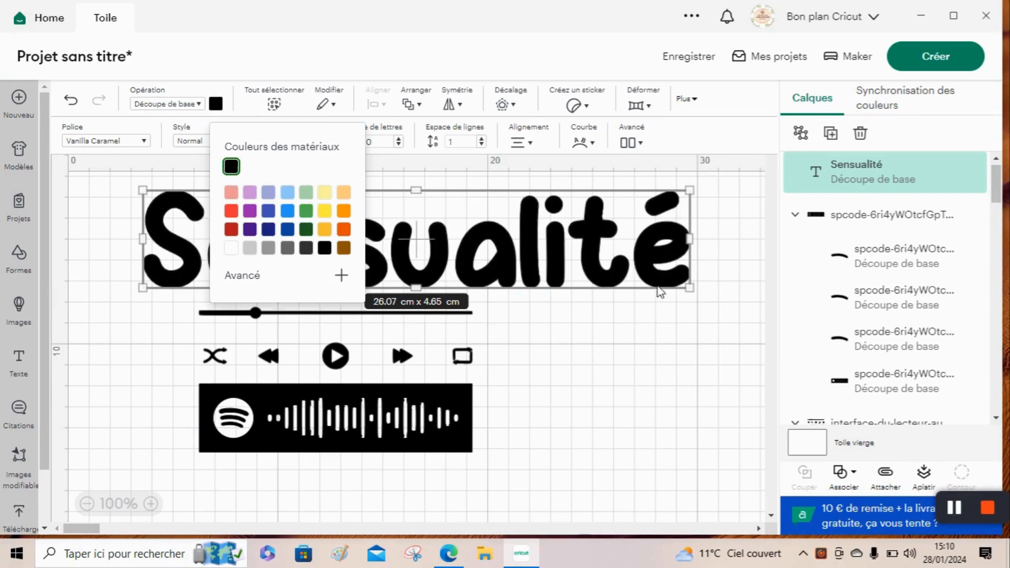
{"action": "left_click_drag", "start_coordinate": [706, 300], "coordinate": [249, 213]}
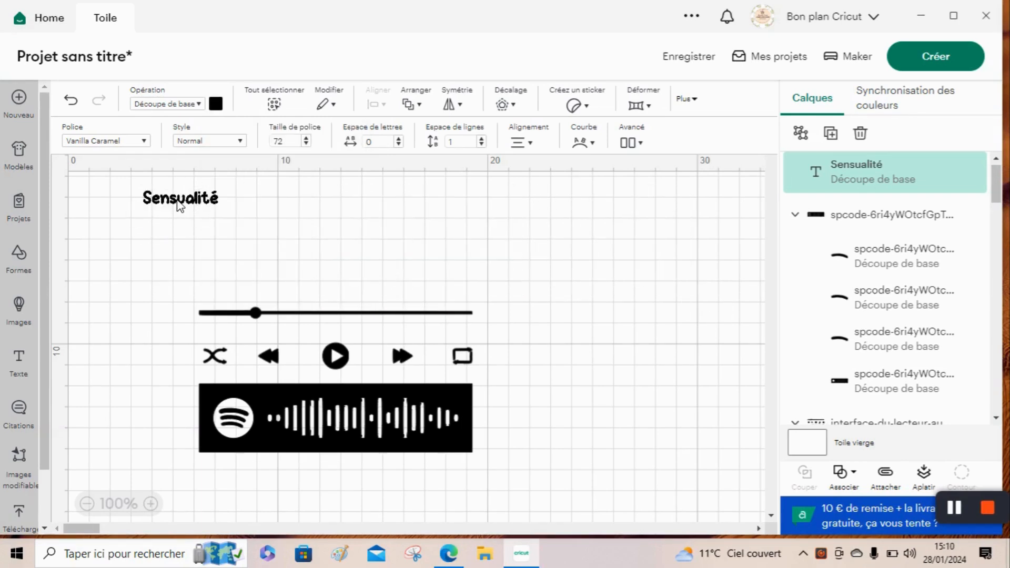
{"action": "left_click_drag", "start_coordinate": [183, 210], "coordinate": [232, 284]}
{"action": "left_click", "coordinate": [234, 293]}
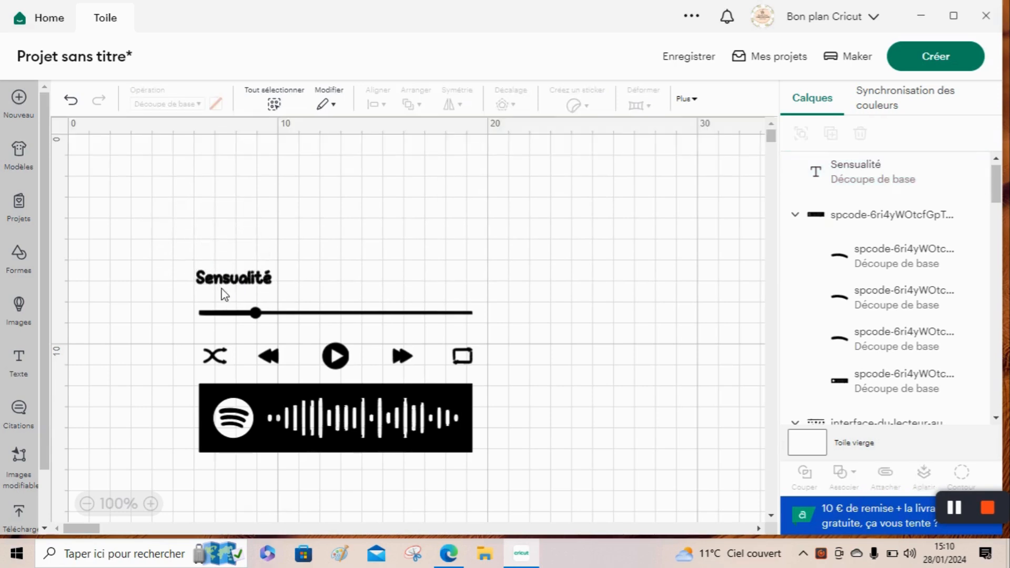
Step: Add a second text object reading "Axelle Red" and apply the Verdana system font to it
{"action": "left_click", "coordinate": [27, 371]}
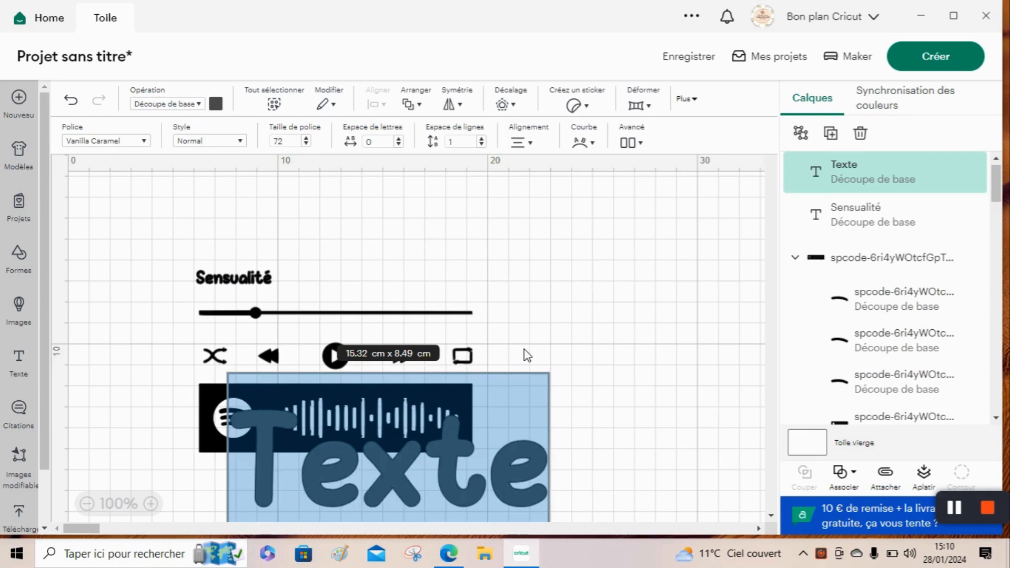
{"action": "type", "text": "A"}
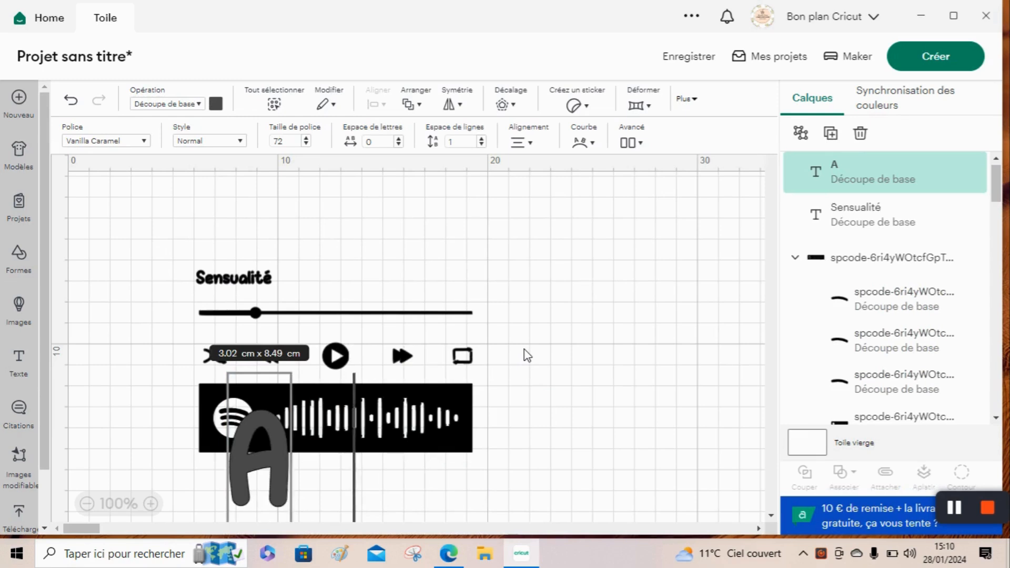
{"action": "type", "text": "xell"}
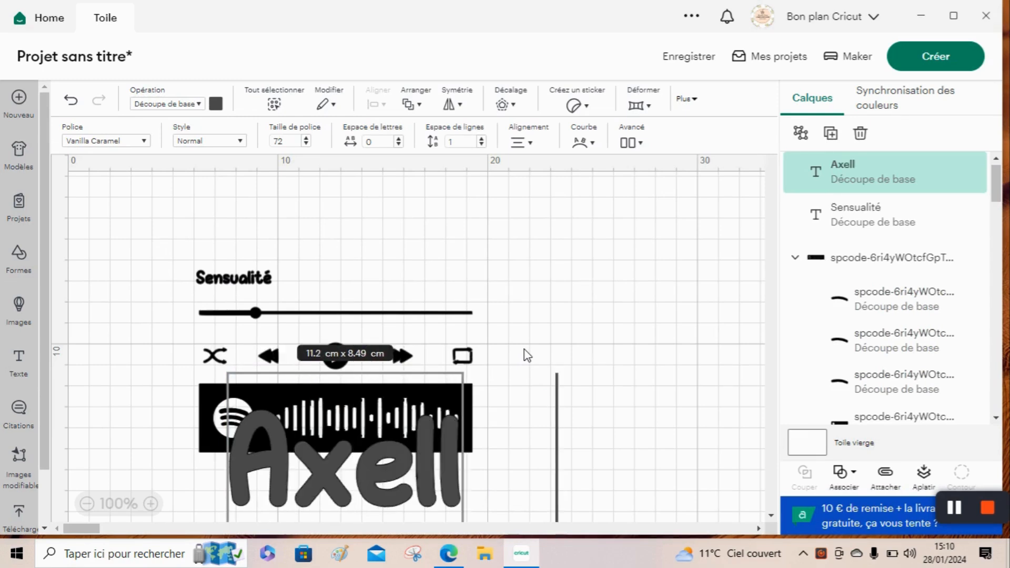
{"action": "type", "text": "e Red"}
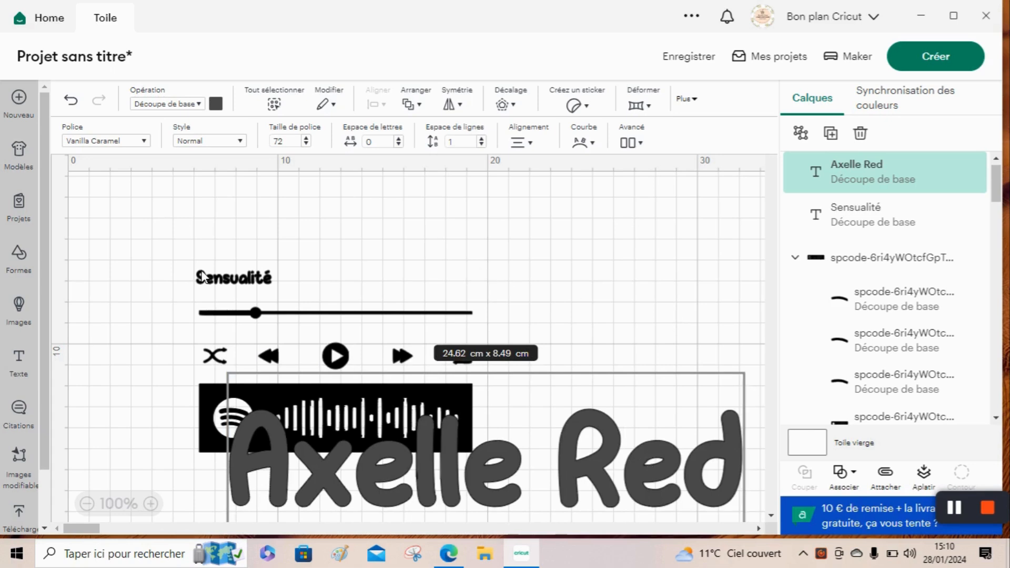
{"action": "left_click", "coordinate": [140, 142]}
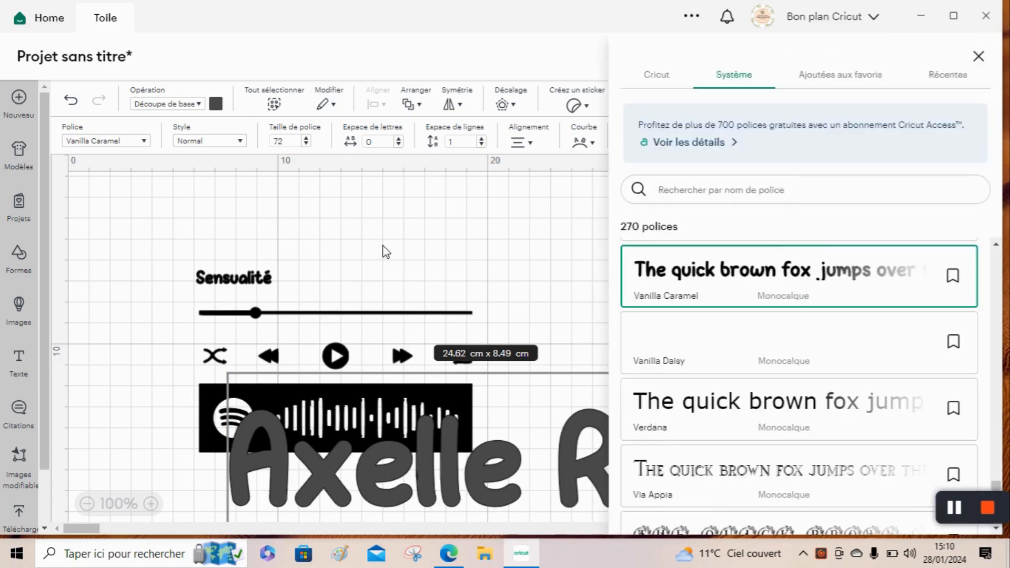
{"action": "left_click", "coordinate": [666, 439]}
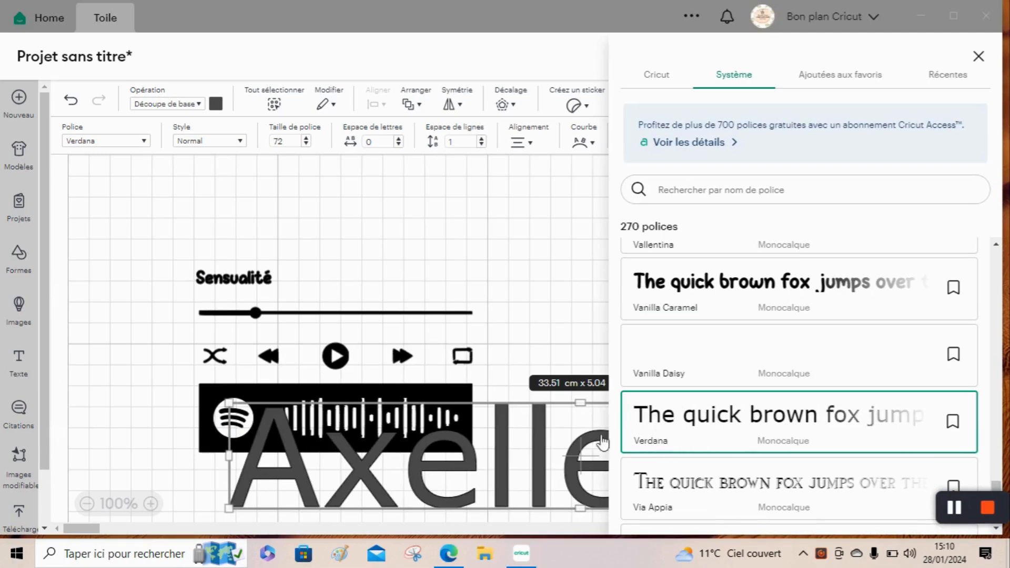
Step: Scale the artist name down to about 4.9 cm wide and move it above the progress bar
{"action": "left_click_drag", "start_coordinate": [551, 443], "coordinate": [406, 389]}
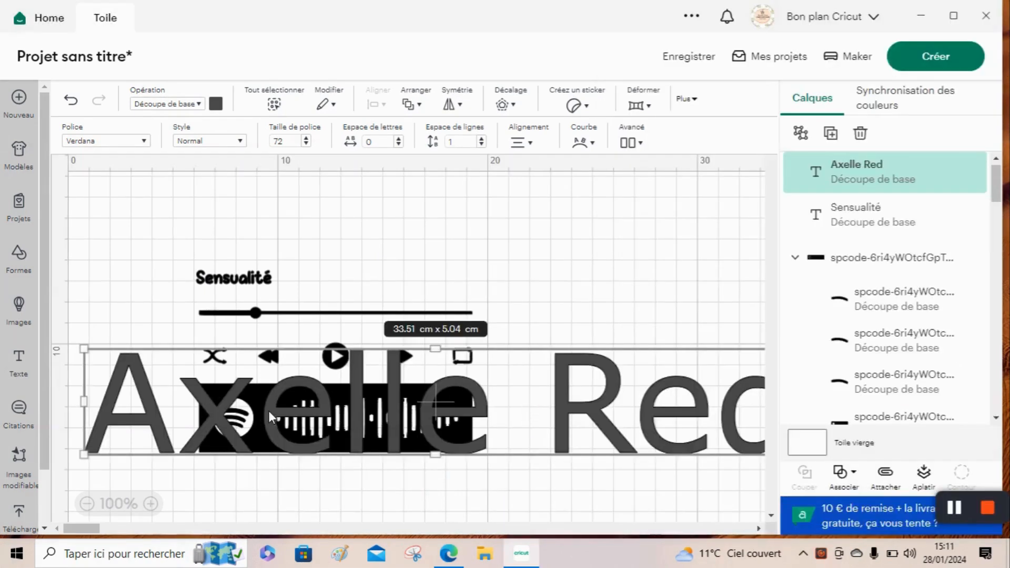
{"action": "left_click_drag", "start_coordinate": [97, 469], "coordinate": [622, 390]}
{"action": "left_click_drag", "start_coordinate": [717, 369], "coordinate": [374, 269]}
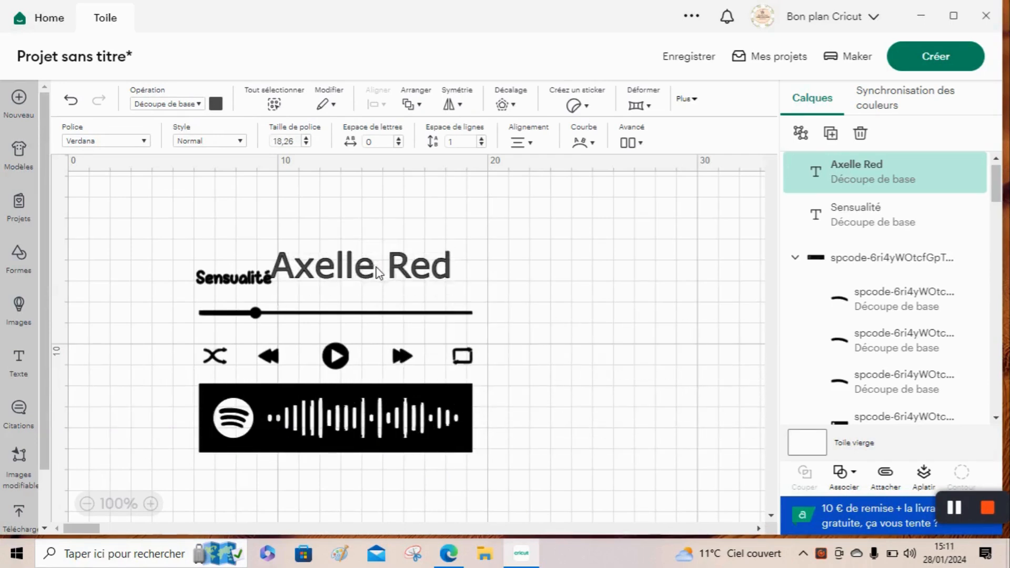
{"action": "left_click_drag", "start_coordinate": [284, 295], "coordinate": [347, 278]}
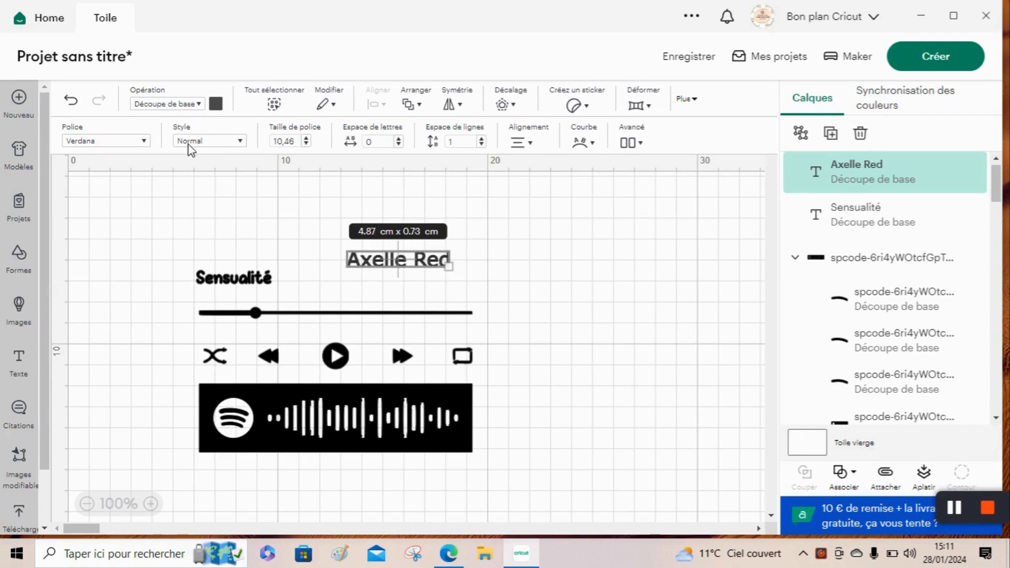
Step: Recolour the artist name black, reduce it to about size 6 and place it between the title and the progress bar
{"action": "left_click", "coordinate": [215, 104]}
{"action": "left_click", "coordinate": [232, 167]}
{"action": "left_click", "coordinate": [461, 259]}
{"action": "left_click_drag", "start_coordinate": [418, 261], "coordinate": [236, 291]}
{"action": "left_click", "coordinate": [302, 257]}
{"action": "left_click", "coordinate": [257, 281]}
{"action": "left_click", "coordinate": [249, 295]}
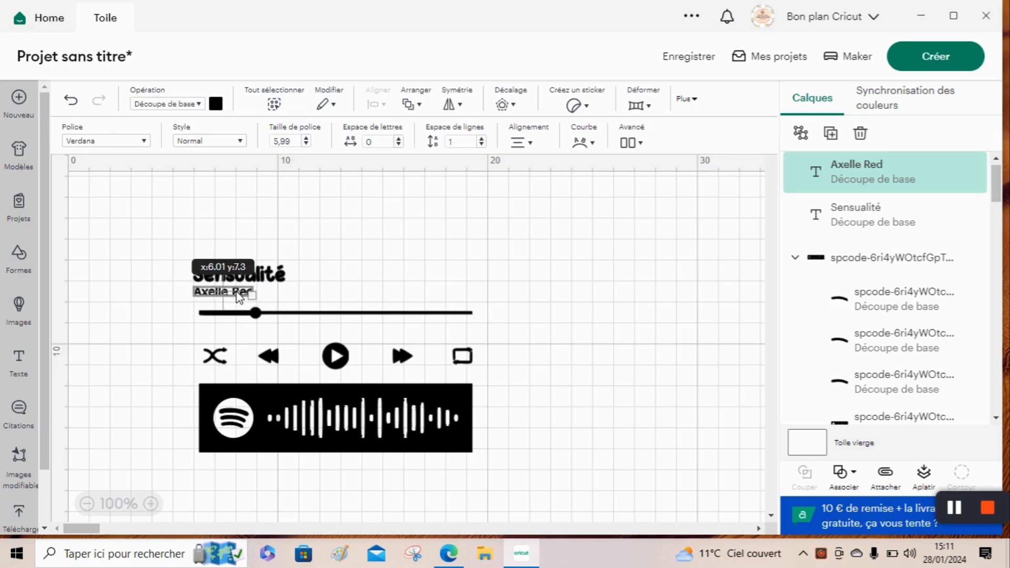
{"action": "left_click", "coordinate": [385, 231]}
Step: Select the song title and artist name together and align them to their left edges
{"action": "left_click_drag", "start_coordinate": [240, 291], "coordinate": [255, 309]}
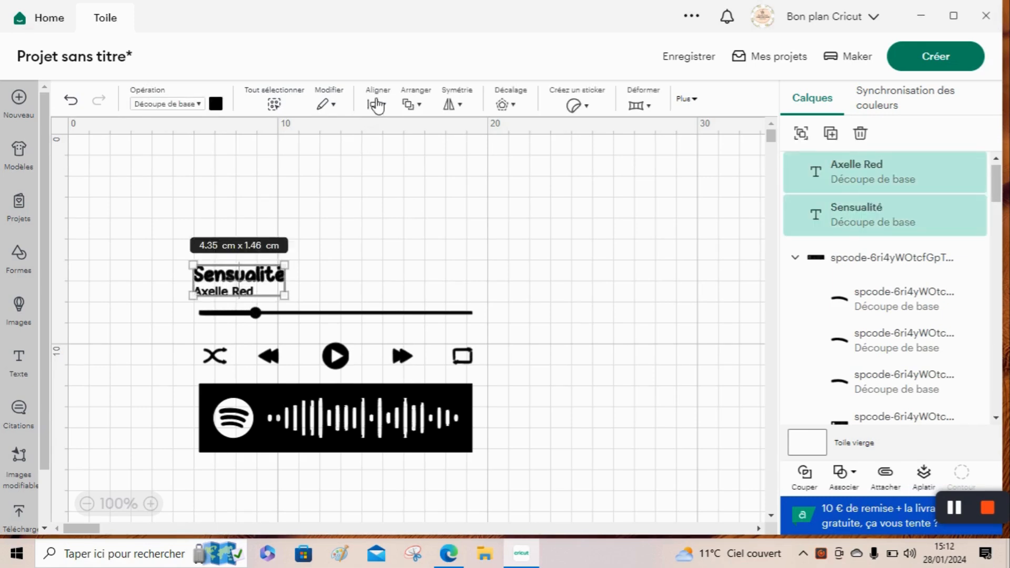
{"action": "left_click", "coordinate": [376, 105]}
{"action": "left_click", "coordinate": [400, 160]}
{"action": "left_click", "coordinate": [349, 207]}
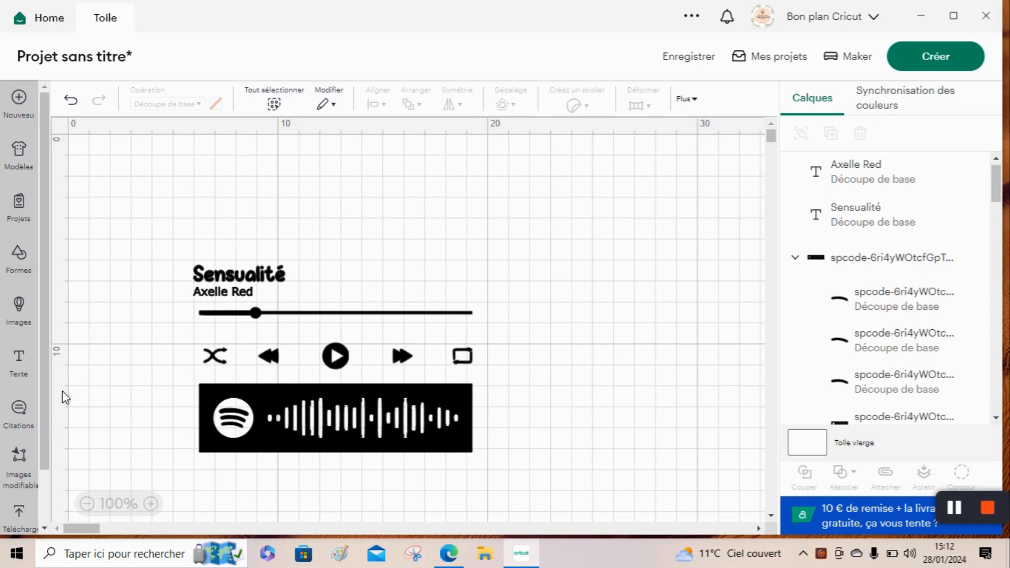
Step: Add a text object reading "0:39" for the elapsed time and move it up from its insertion point
{"action": "left_click", "coordinate": [19, 358]}
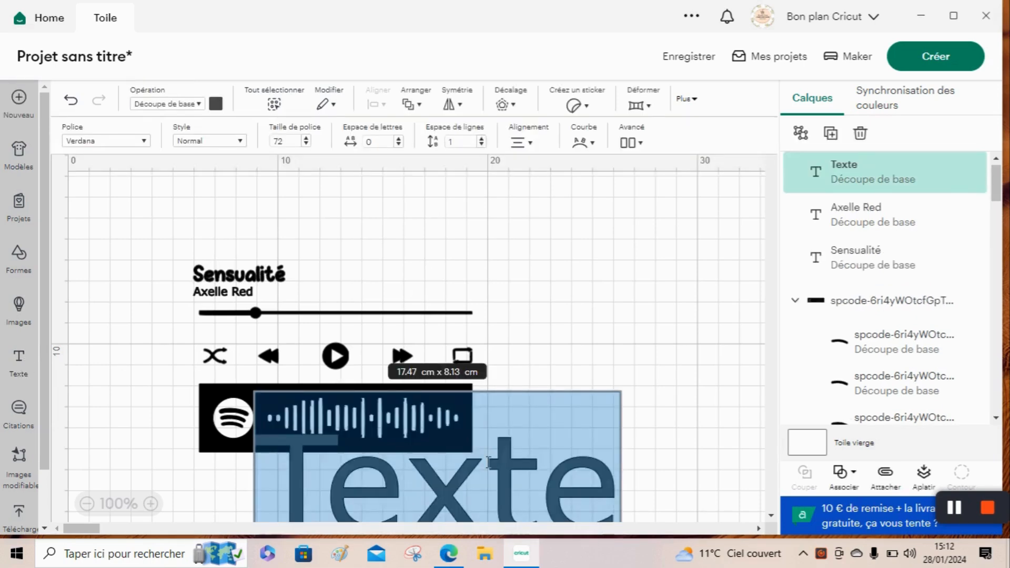
{"action": "type", "text": "0"}
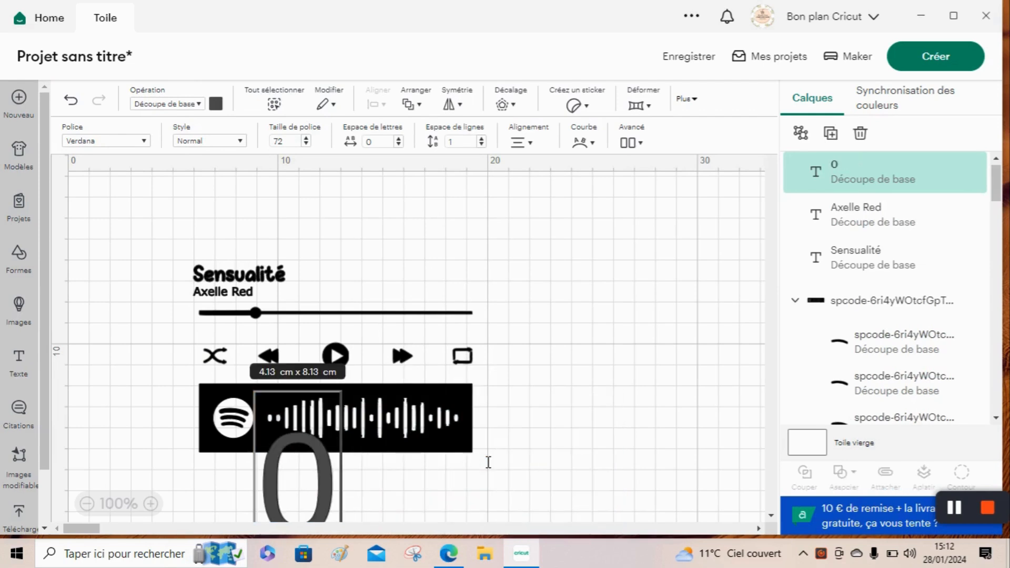
{"action": "type", "text": ":"}
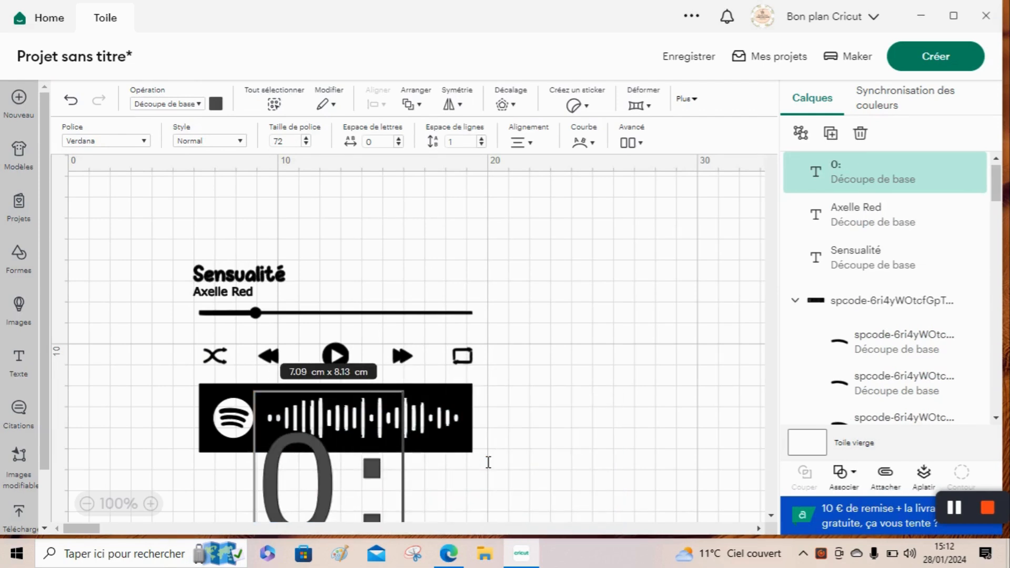
{"action": "type", "text": "3"}
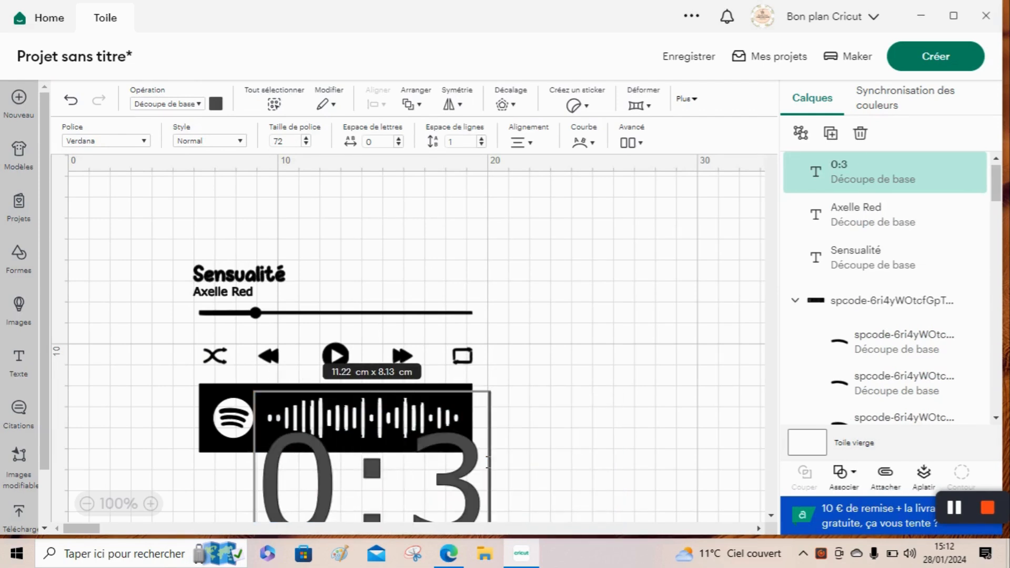
{"action": "type", "text": "9"}
{"action": "left_click_drag", "start_coordinate": [487, 462], "coordinate": [495, 238]}
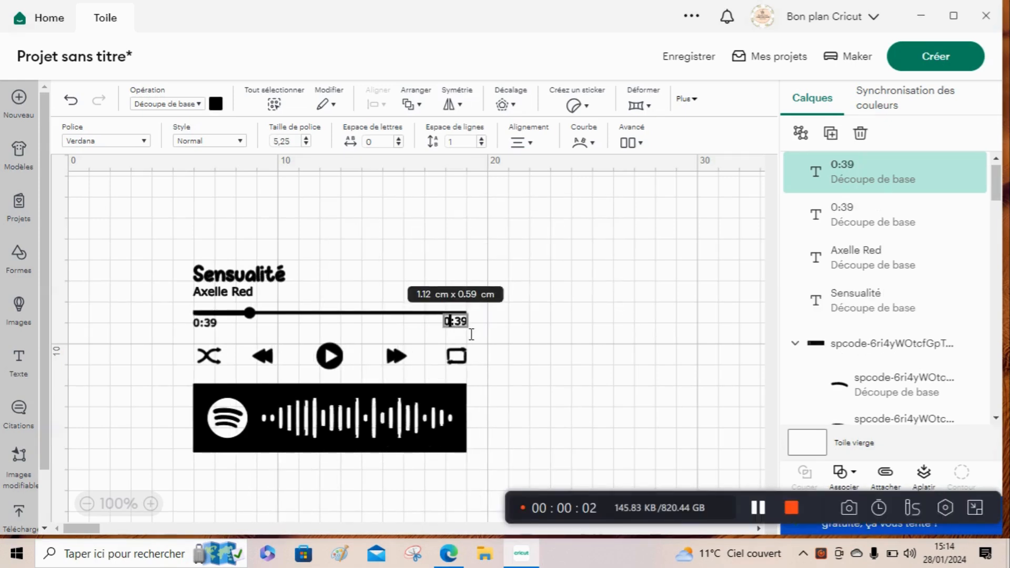
Step: Change the duplicated time text under the end of the progress bar to "3:52"
{"action": "key", "text": "ctrl+a"}
{"action": "left_click", "coordinate": [472, 330]}
{"action": "key", "text": "BackSpace"}
{"action": "key", "text": "BackSpace"}
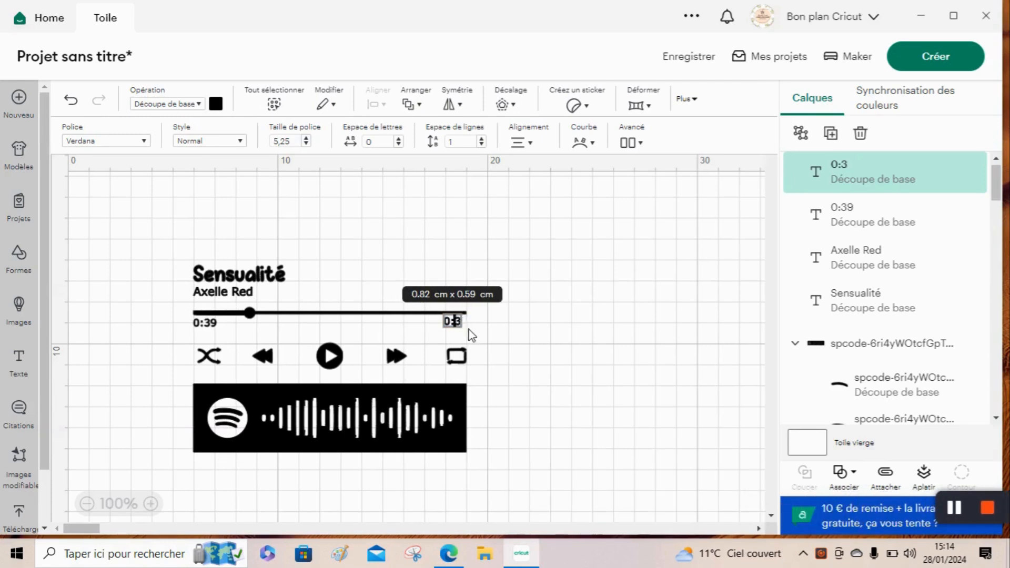
{"action": "type", "text": "52"}
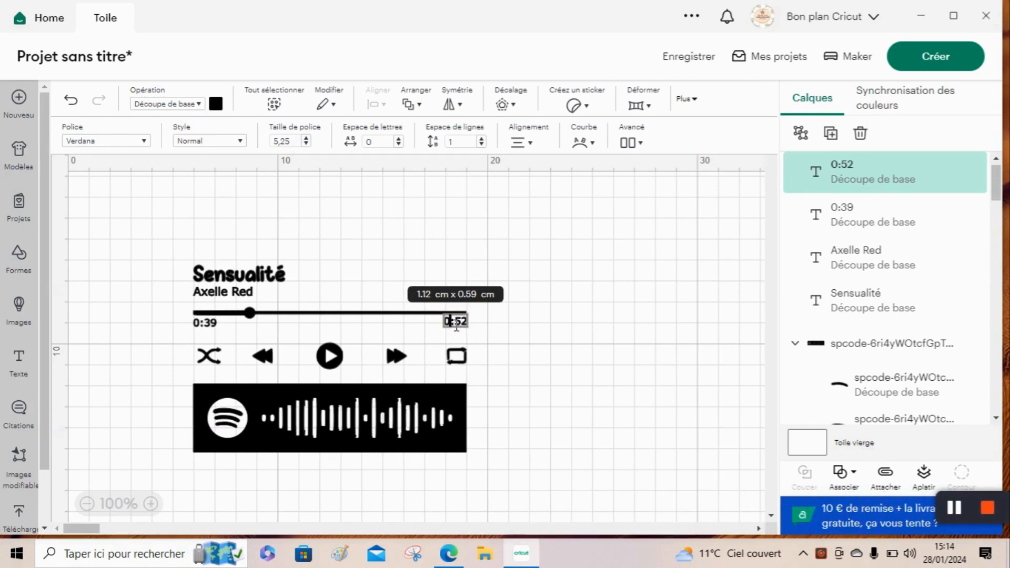
{"action": "key", "text": "BackSpace"}
{"action": "type", "text": "3"}
{"action": "key", "text": "Escape"}
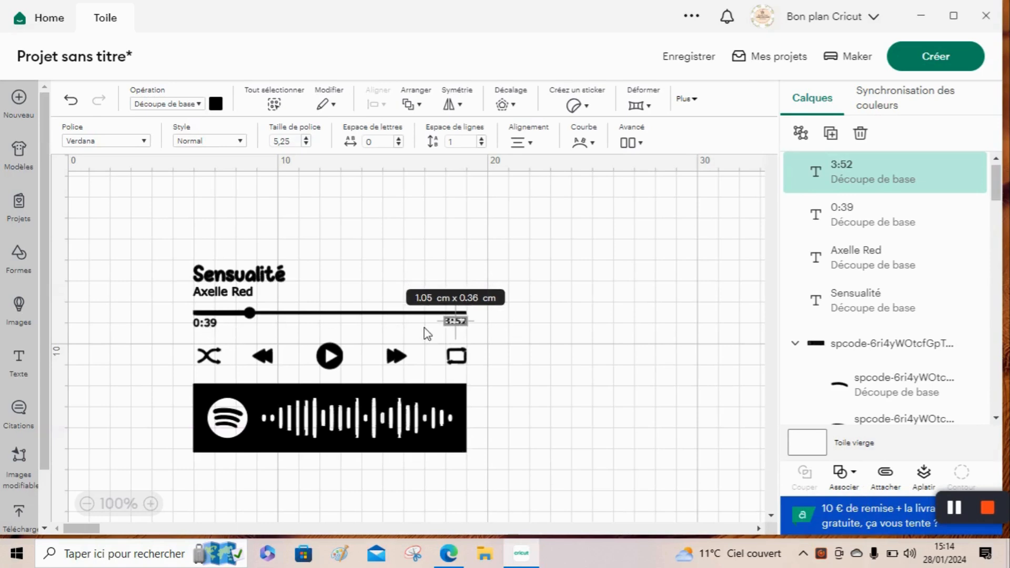
{"action": "left_click", "coordinate": [479, 332]}
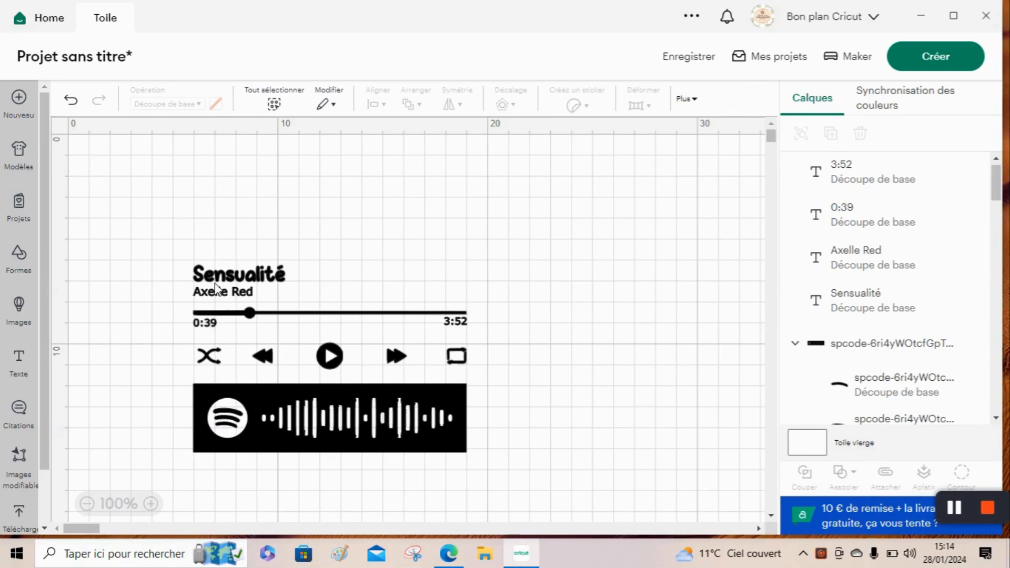
Step: Insert a heart shape, scaled to about 1 cm wide, above the end of the progress bar
{"action": "left_click", "coordinate": [28, 273]}
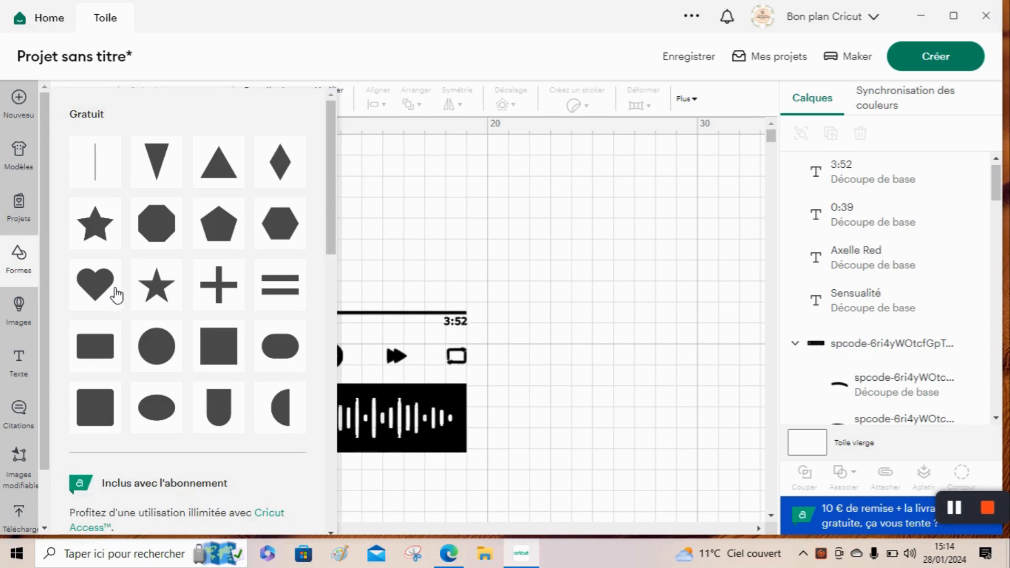
{"action": "left_click", "coordinate": [119, 294]}
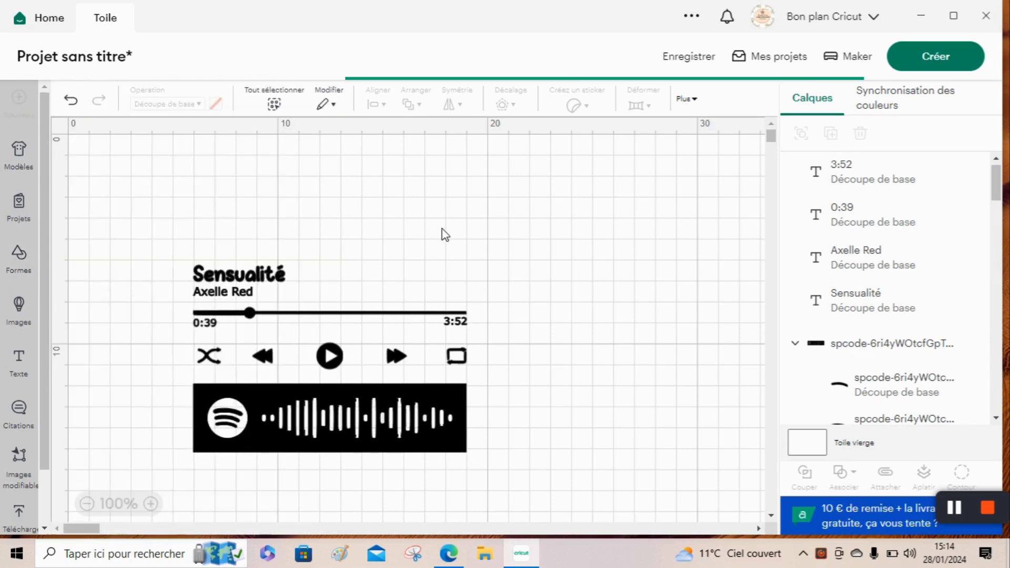
{"action": "left_click_drag", "start_coordinate": [361, 414], "coordinate": [456, 299]}
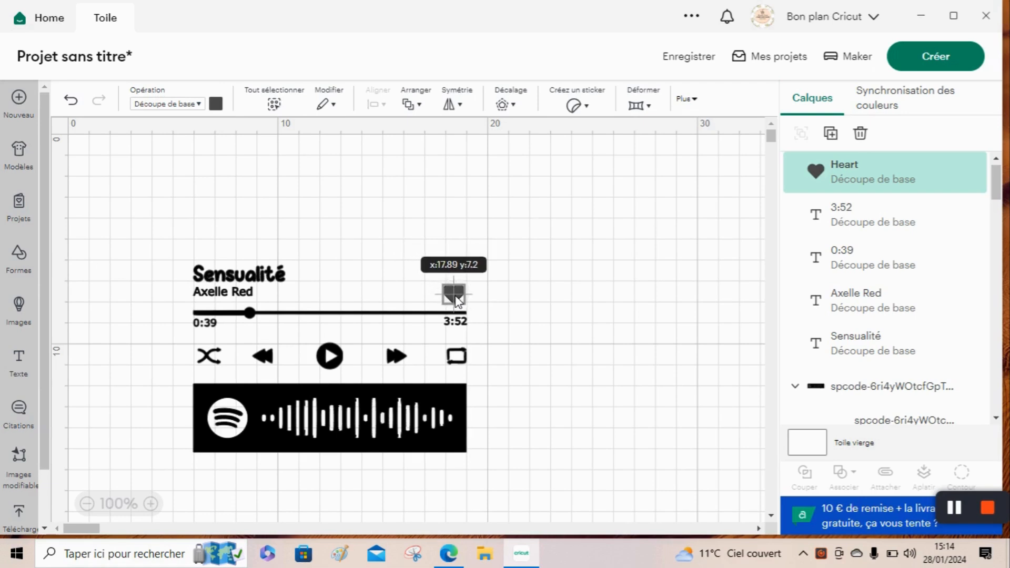
Step: Change the heart's material colour to red
{"action": "left_click", "coordinate": [217, 103]}
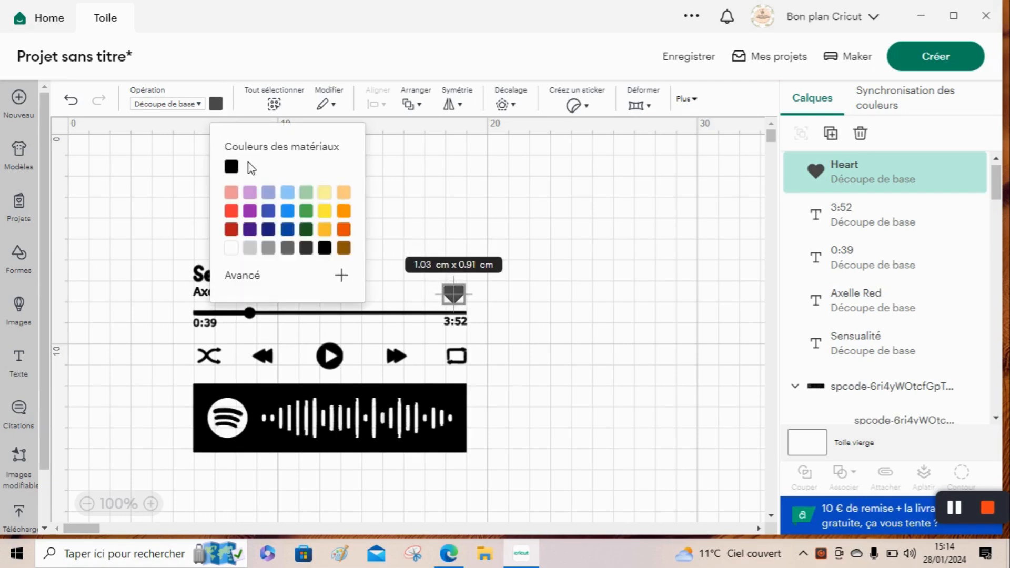
{"action": "left_click", "coordinate": [231, 211]}
{"action": "left_click", "coordinate": [462, 189]}
{"action": "left_click", "coordinate": [456, 296]}
{"action": "left_click", "coordinate": [478, 300]}
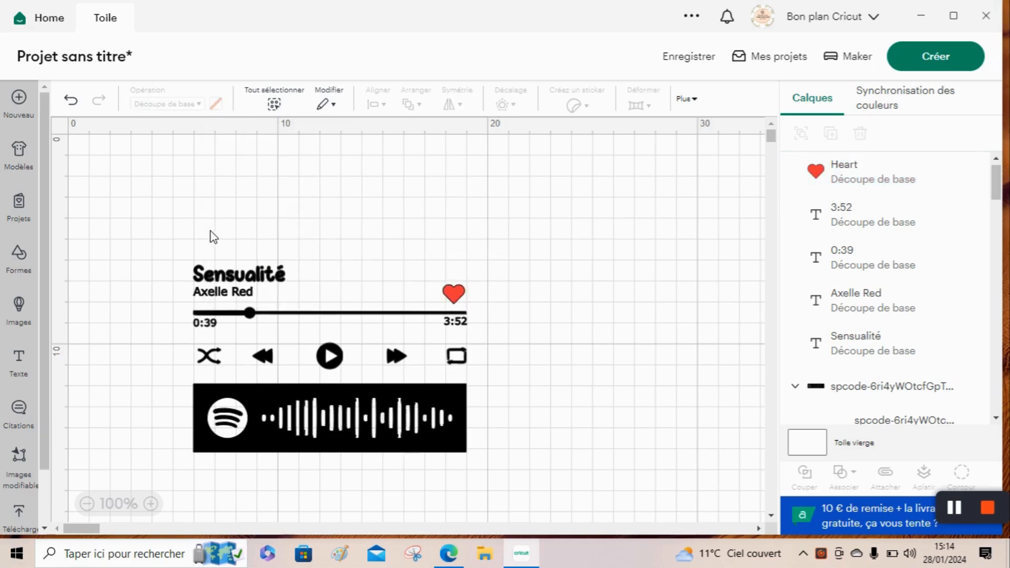
Step: Align the title, artist name, elapsed time, player graphic and Spotify code to their left edges
{"action": "left_click_drag", "start_coordinate": [148, 210], "coordinate": [264, 473]}
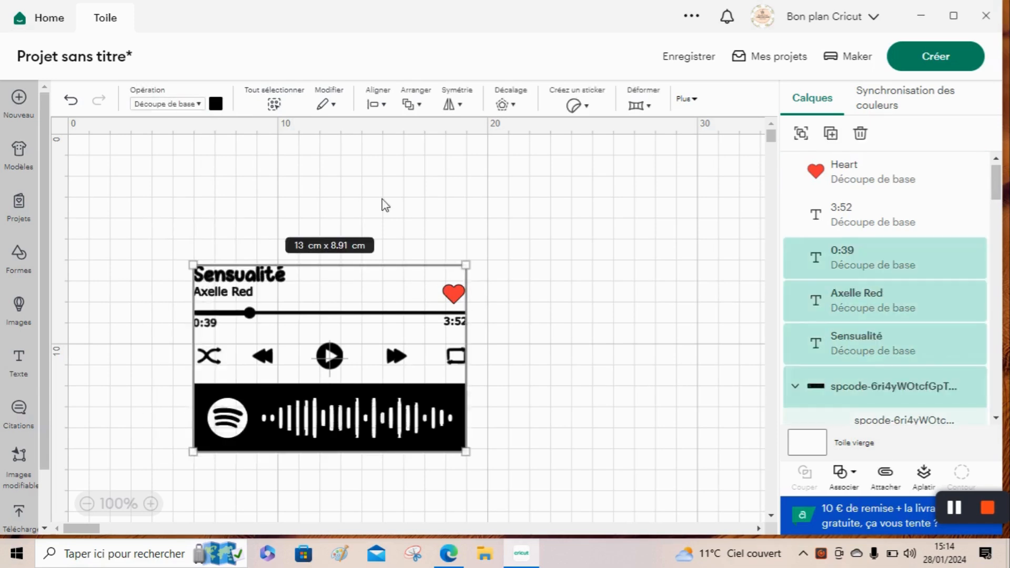
{"action": "left_click", "coordinate": [386, 104]}
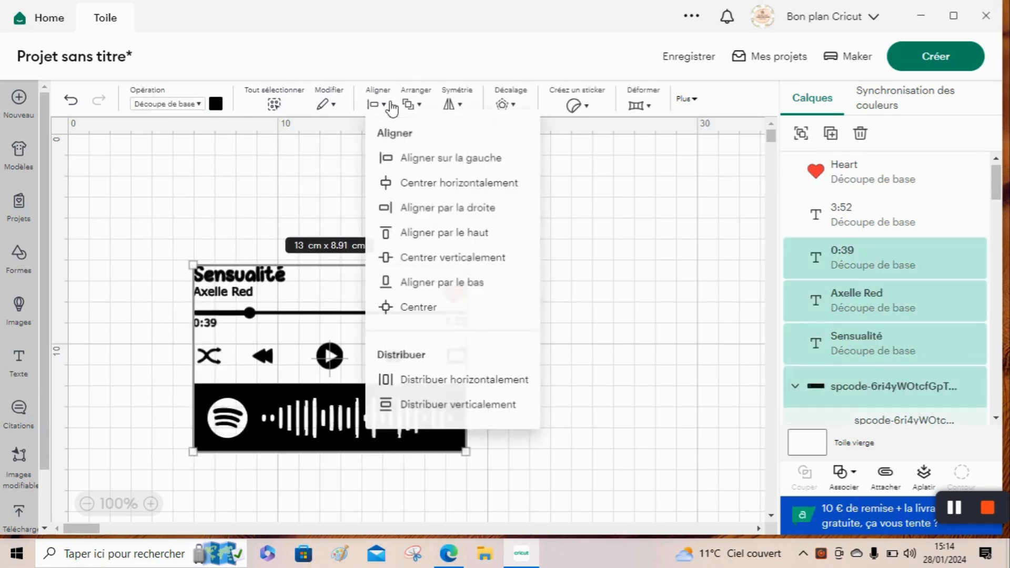
{"action": "left_click", "coordinate": [402, 163]}
{"action": "left_click", "coordinate": [487, 169]}
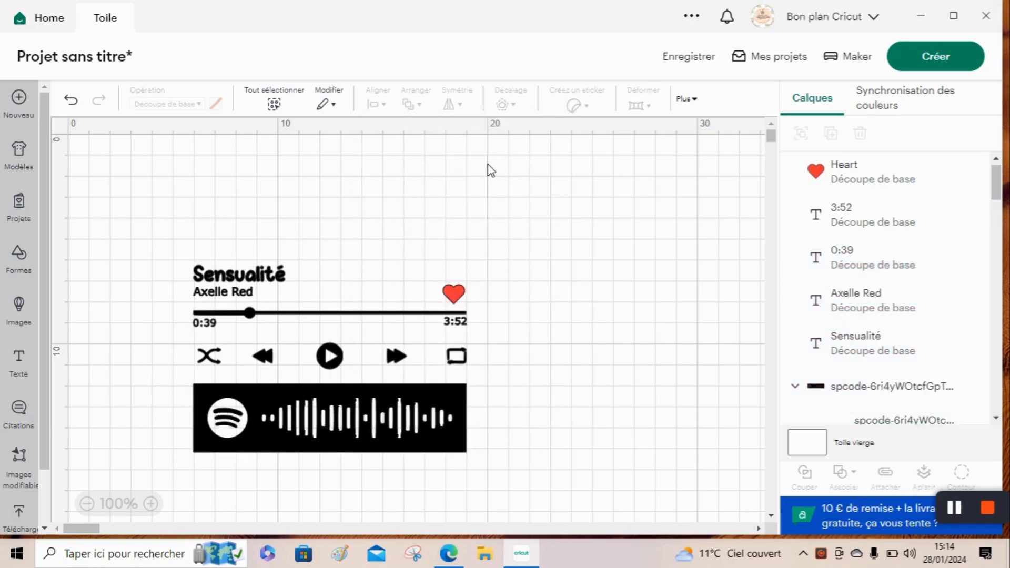
Step: Align the heart, the "3:52" time, the player graphic and the Spotify code to their right edges
{"action": "left_click_drag", "start_coordinate": [446, 269], "coordinate": [488, 438]}
{"action": "left_click", "coordinate": [373, 105]}
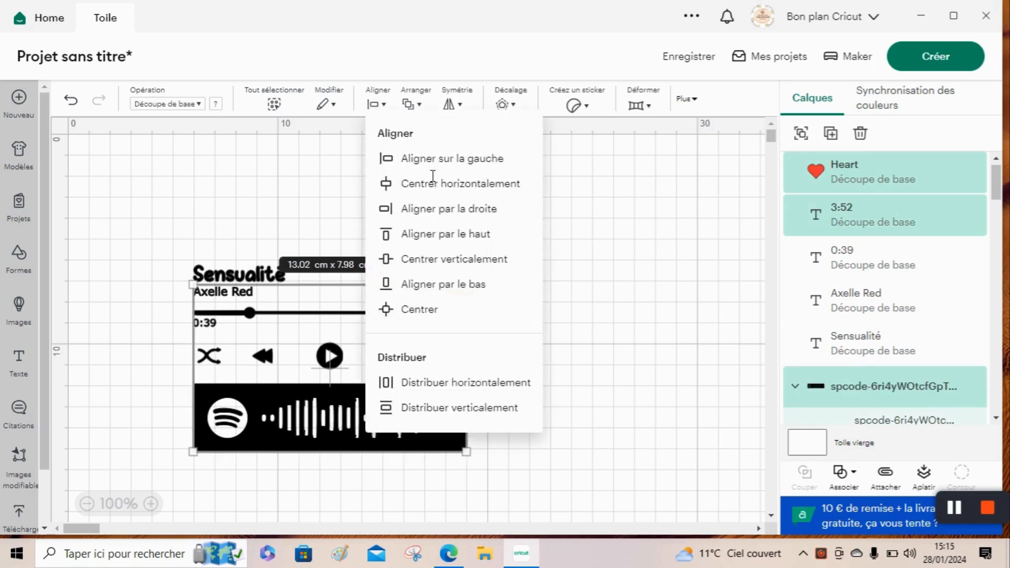
{"action": "left_click", "coordinate": [456, 212]}
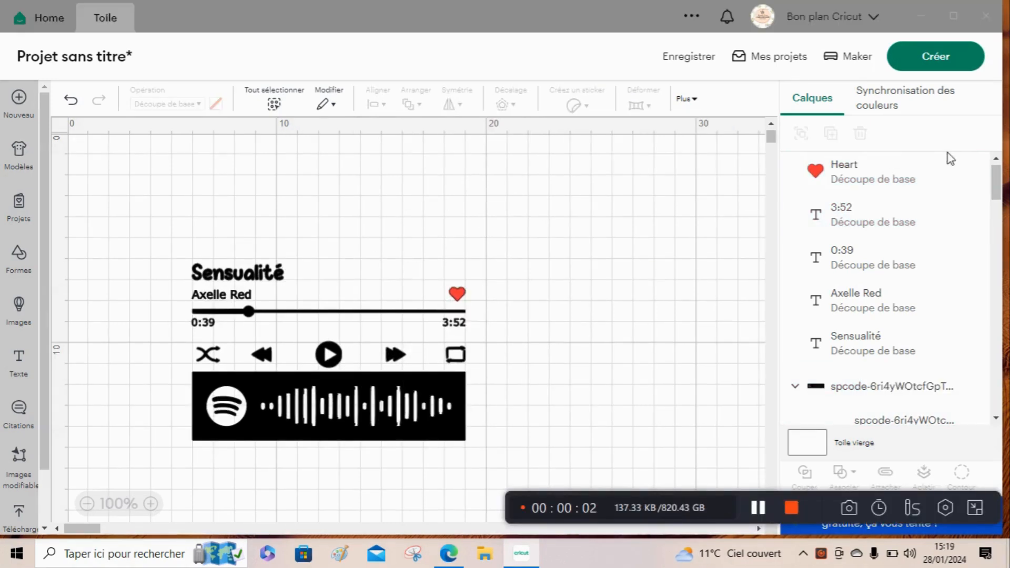
Step: Hide the heart layer, then select all the black design elements and attach them together
{"action": "left_click", "coordinate": [954, 174]}
{"action": "left_click_drag", "start_coordinate": [190, 228], "coordinate": [489, 459]}
{"action": "left_click", "coordinate": [885, 473]}
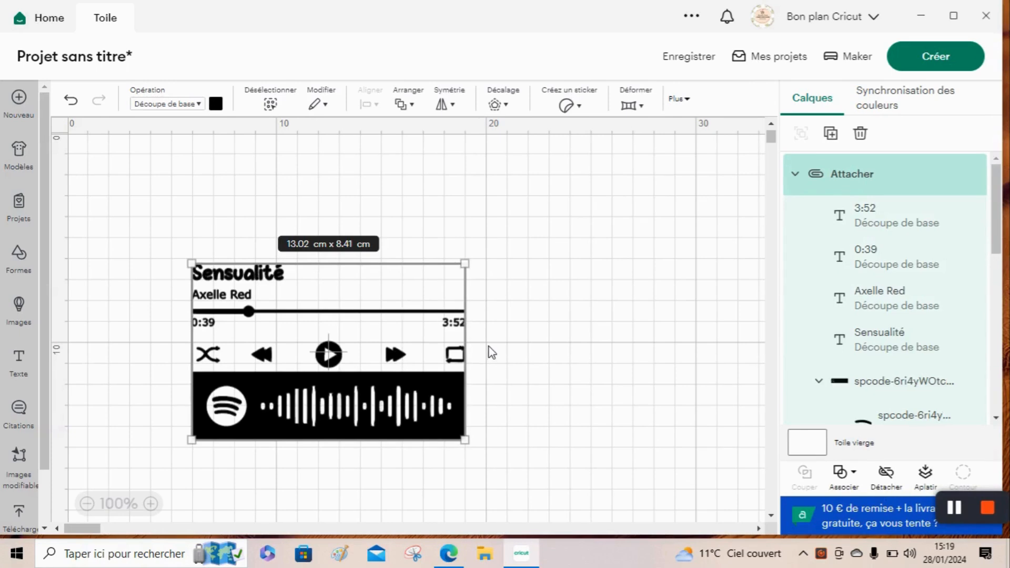
Step: Move the attached player design down the canvas to sit below the circular spiral portrait
{"action": "left_click", "coordinate": [492, 352]}
{"action": "left_click_drag", "start_coordinate": [302, 291], "coordinate": [299, 364]}
{"action": "left_click", "coordinate": [336, 168]}
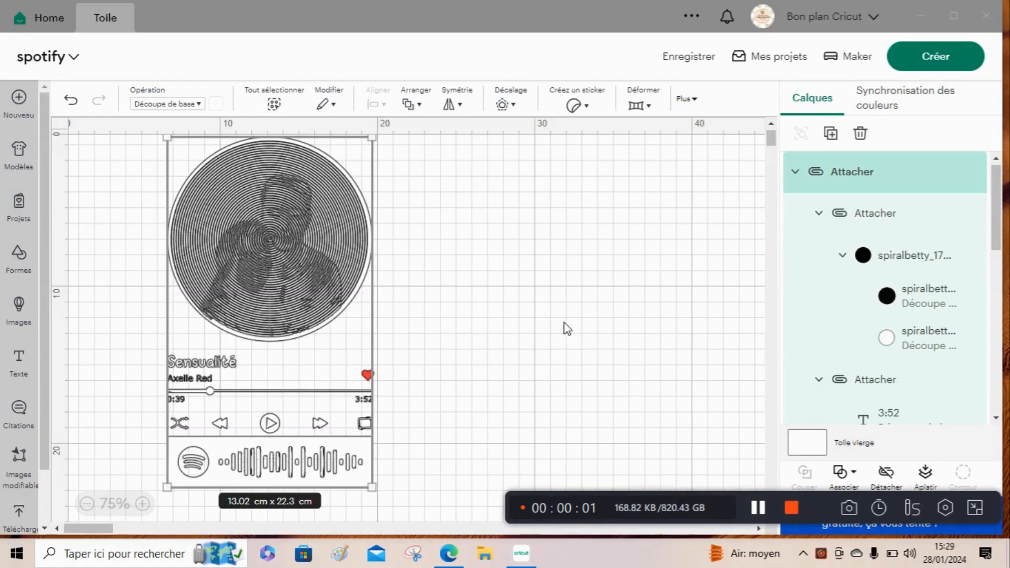
Step: Send the project to mat preparation, check the black design's layout on the first mat and continue to the material setup
{"action": "left_click", "coordinate": [937, 60]}
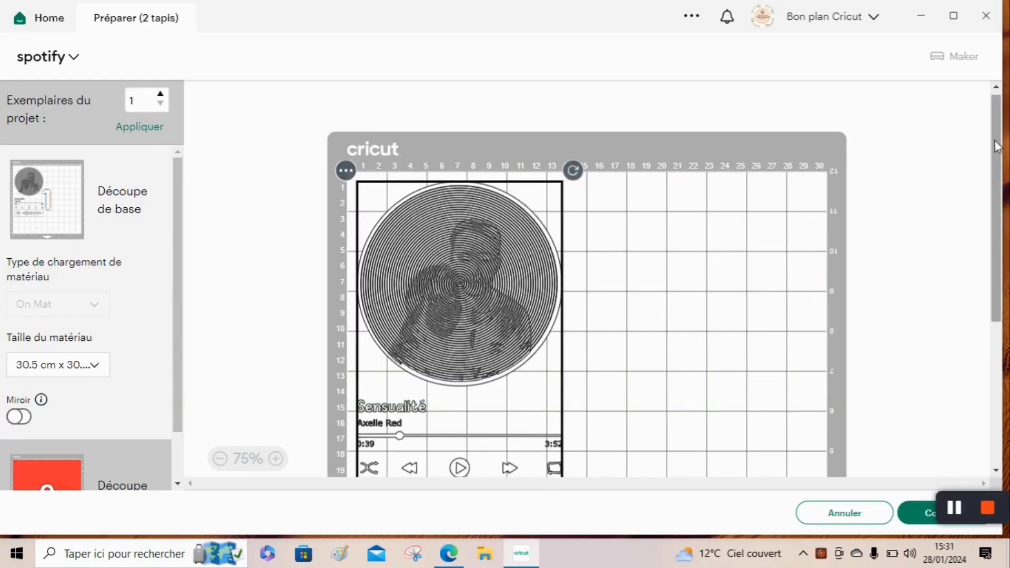
{"action": "left_click_drag", "start_coordinate": [995, 147], "coordinate": [995, 221]}
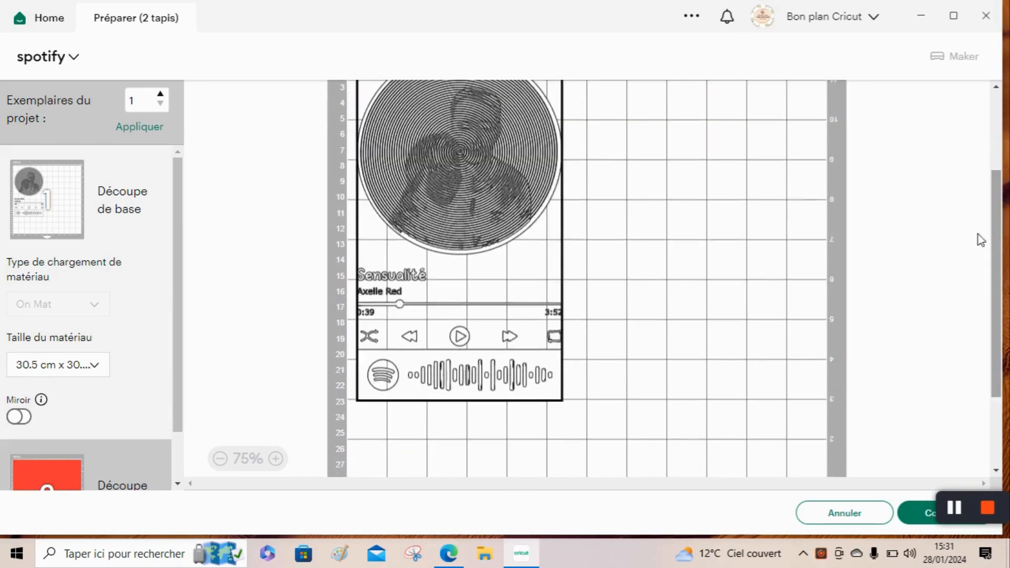
{"action": "left_click", "coordinate": [914, 519]}
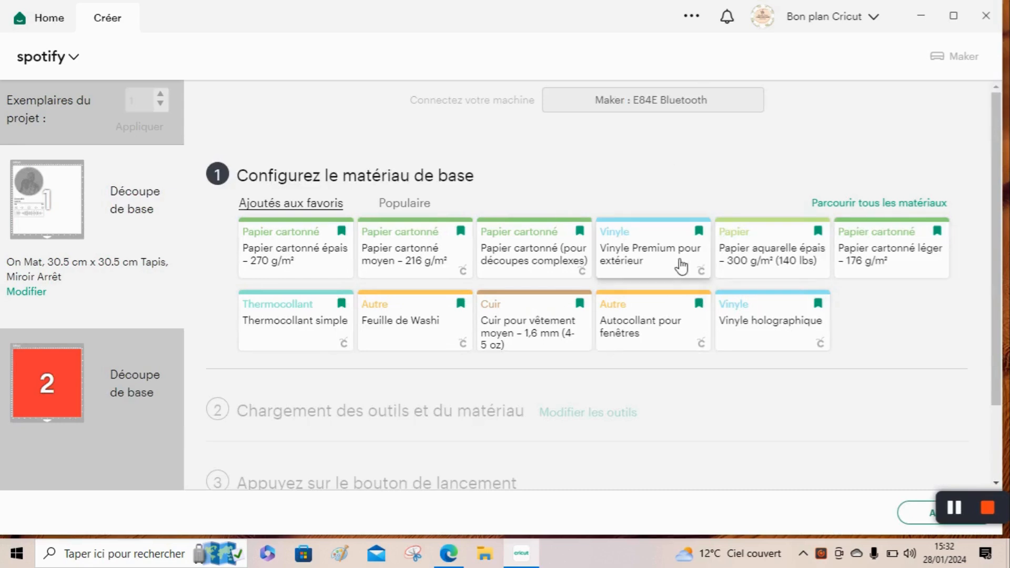
Step: Set the first mat's base material to Vinyle Premium pour extérieur and review the tool and mat loading instructions
{"action": "left_click", "coordinate": [652, 267]}
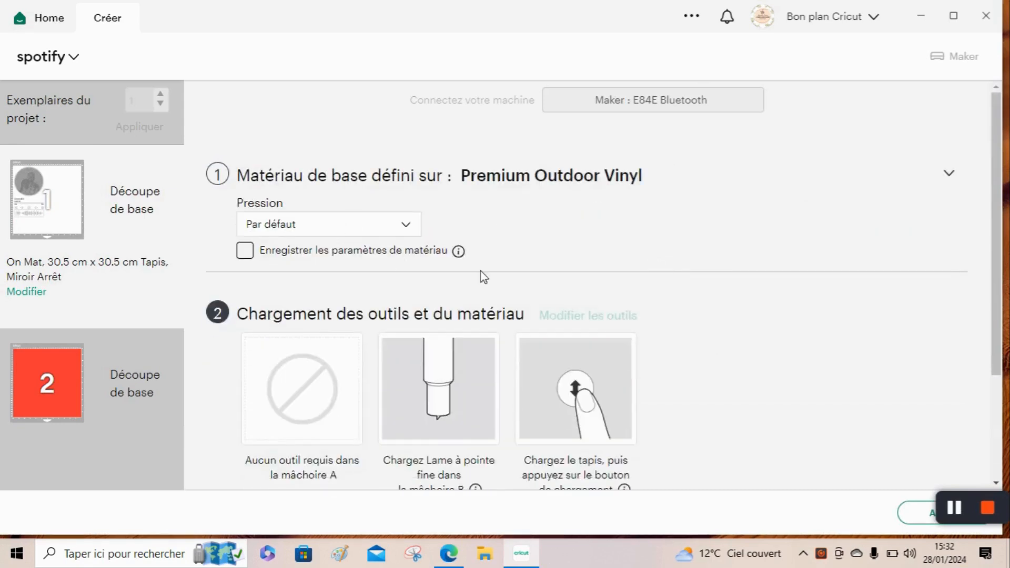
{"action": "left_click_drag", "start_coordinate": [994, 163], "coordinate": [994, 228]}
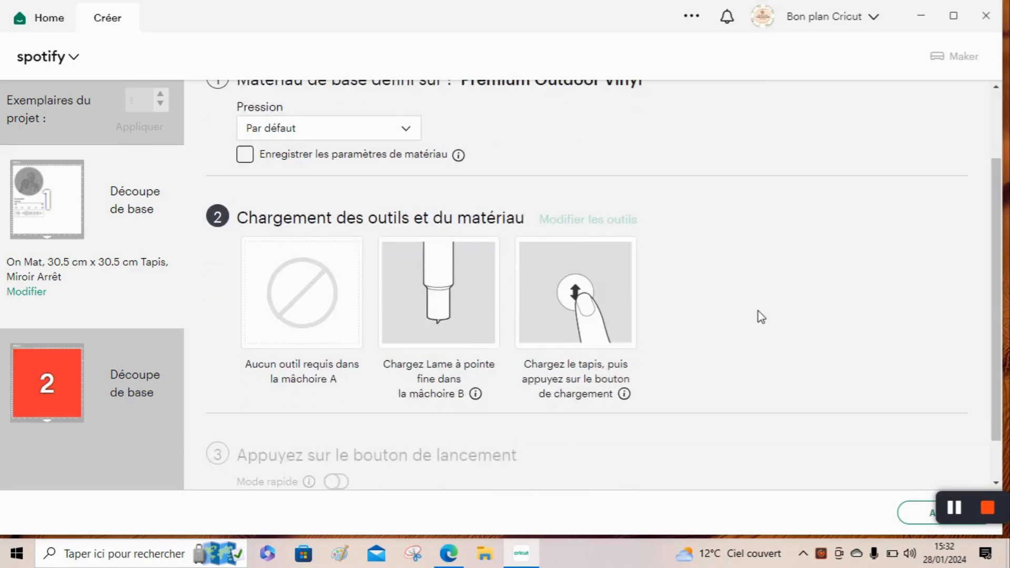